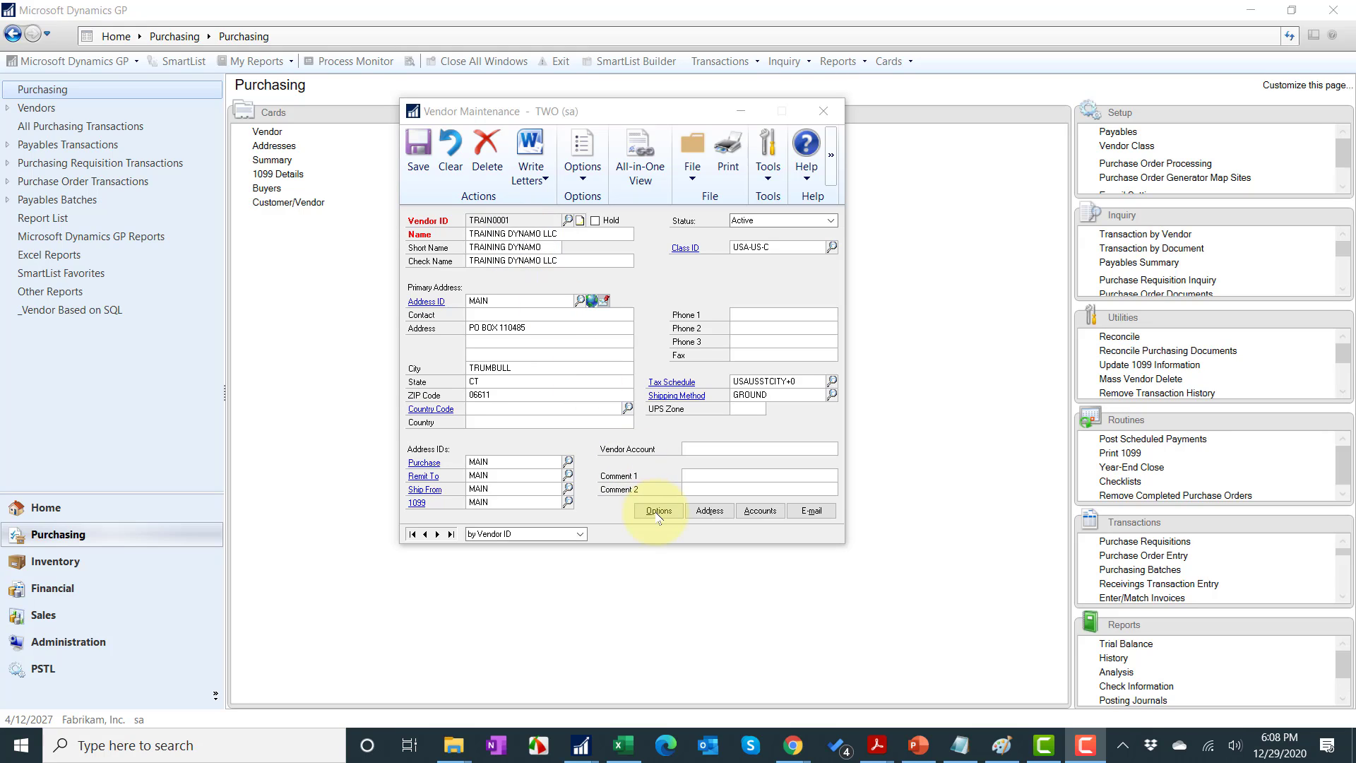
Open the options of vendor TRAINING DYNAMO LLC and choose Nonemployee Compensation as the tax type.
left_click(657, 510)
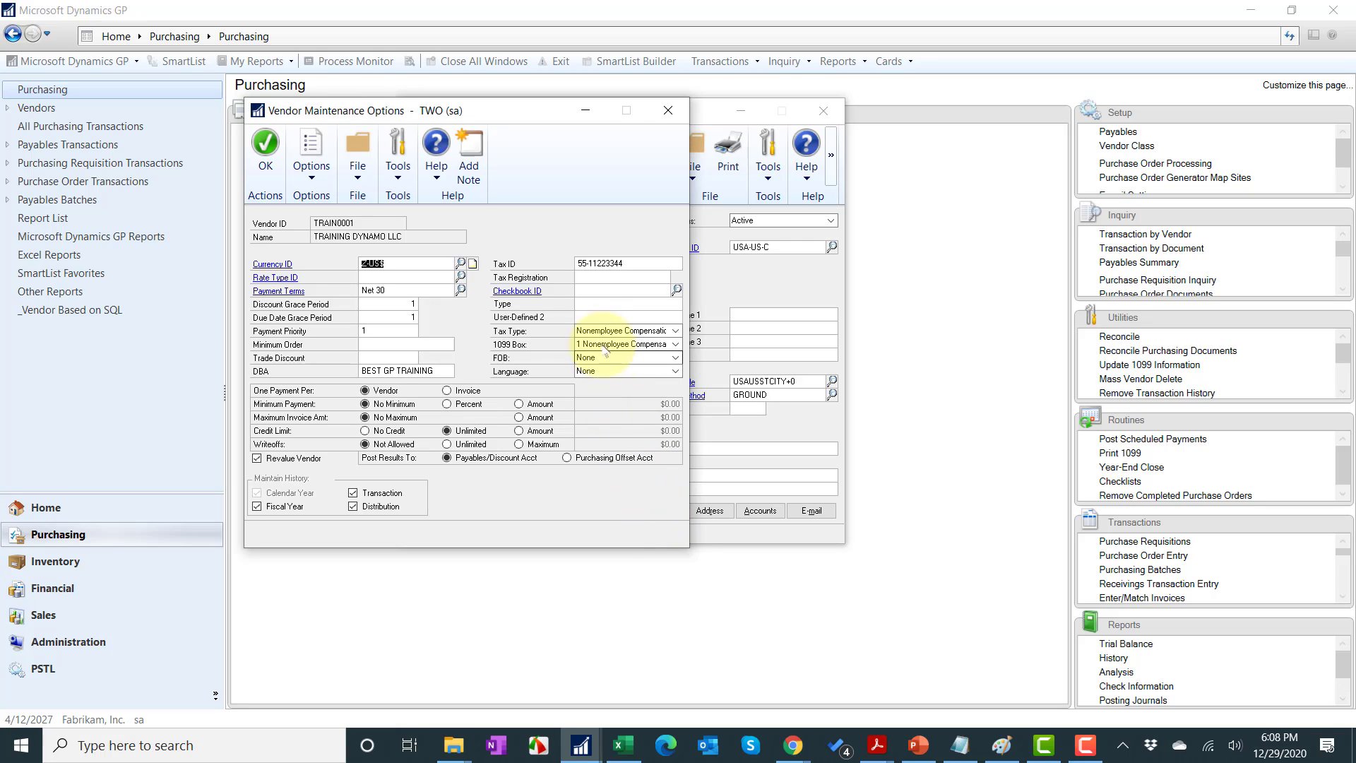
left_click(601, 331)
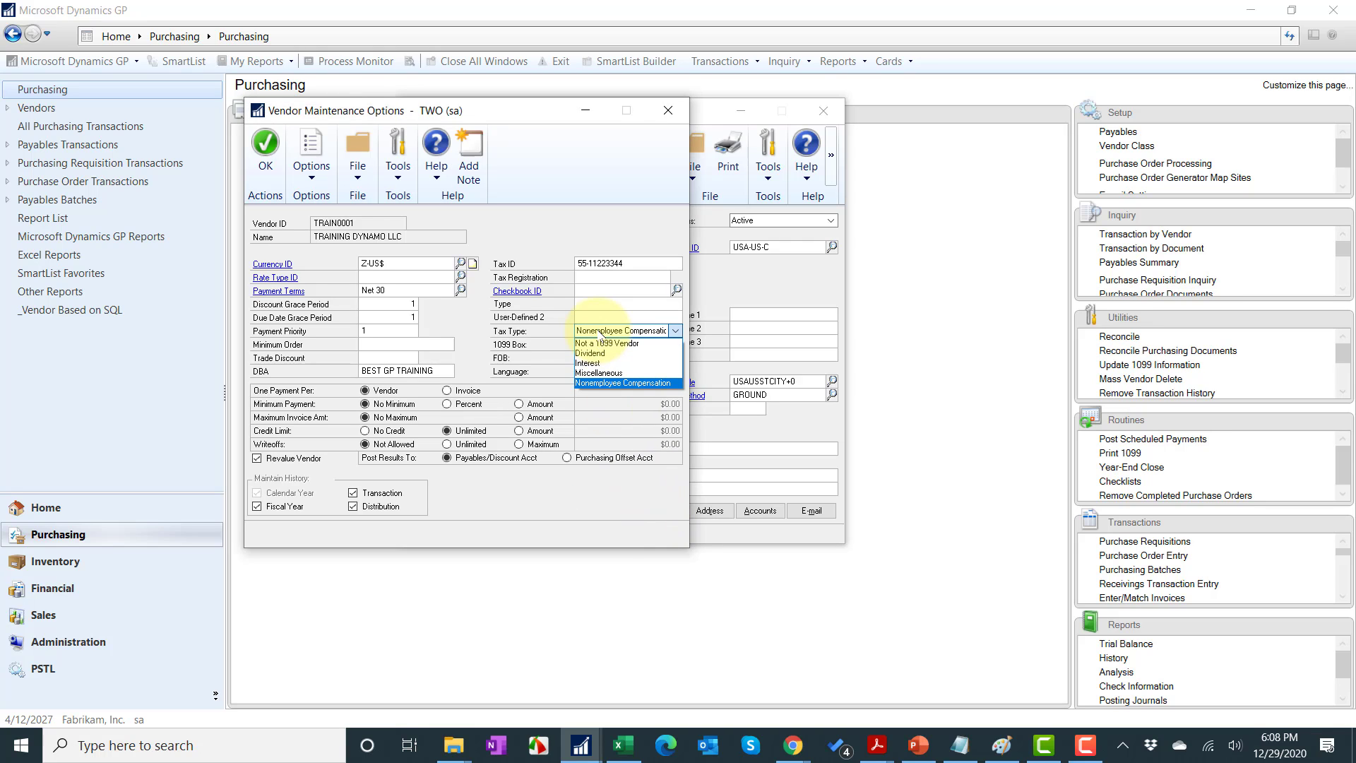
left_click(621, 383)
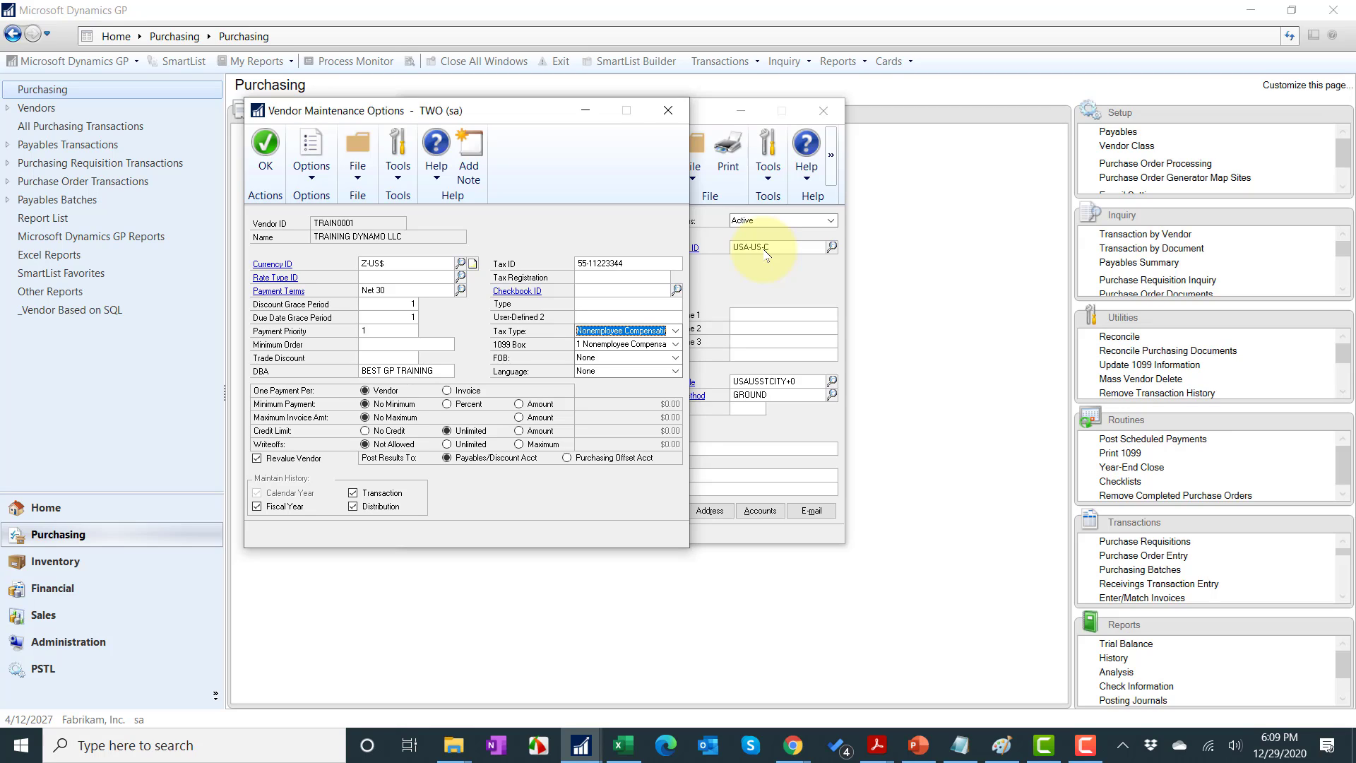
Switch the vendor's tax type to Miscellaneous and return it to Nonemployee Compensation.
left_click(621, 331)
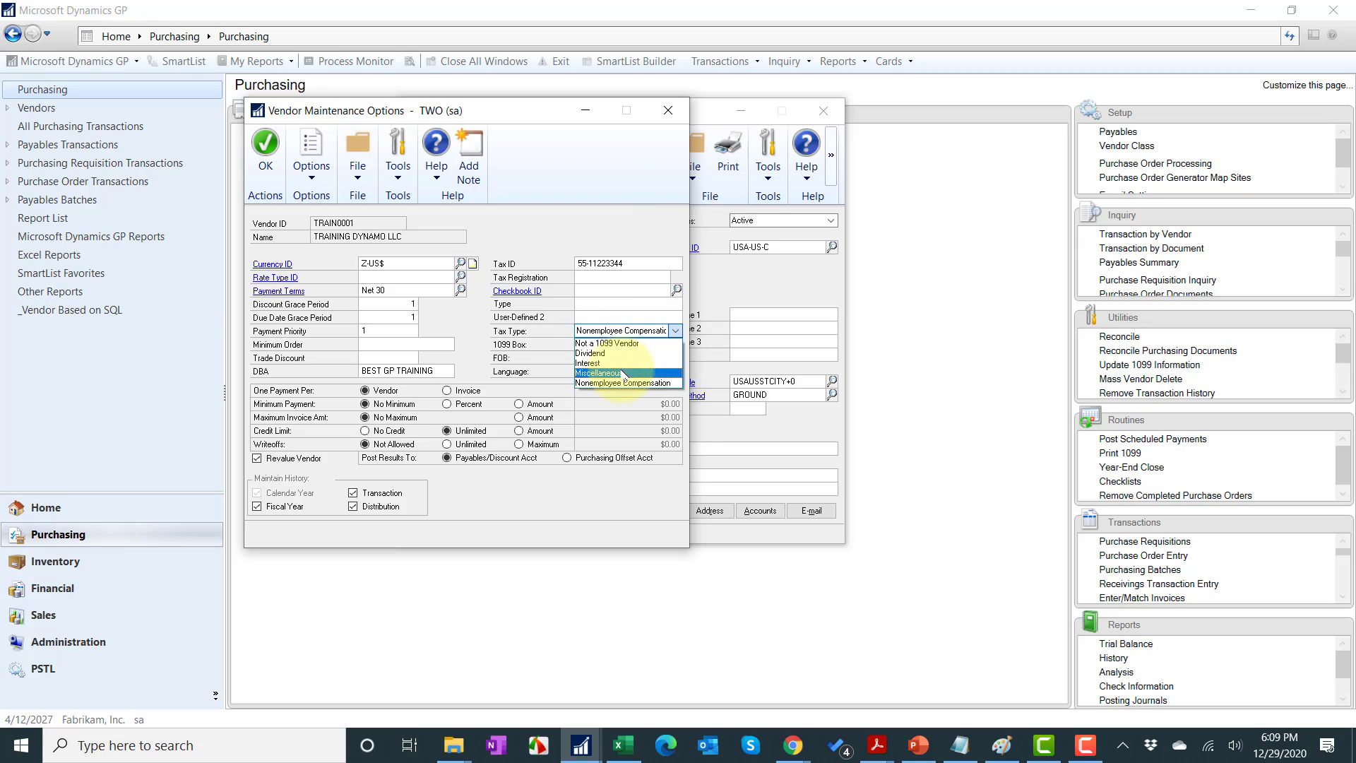
left_click(599, 373)
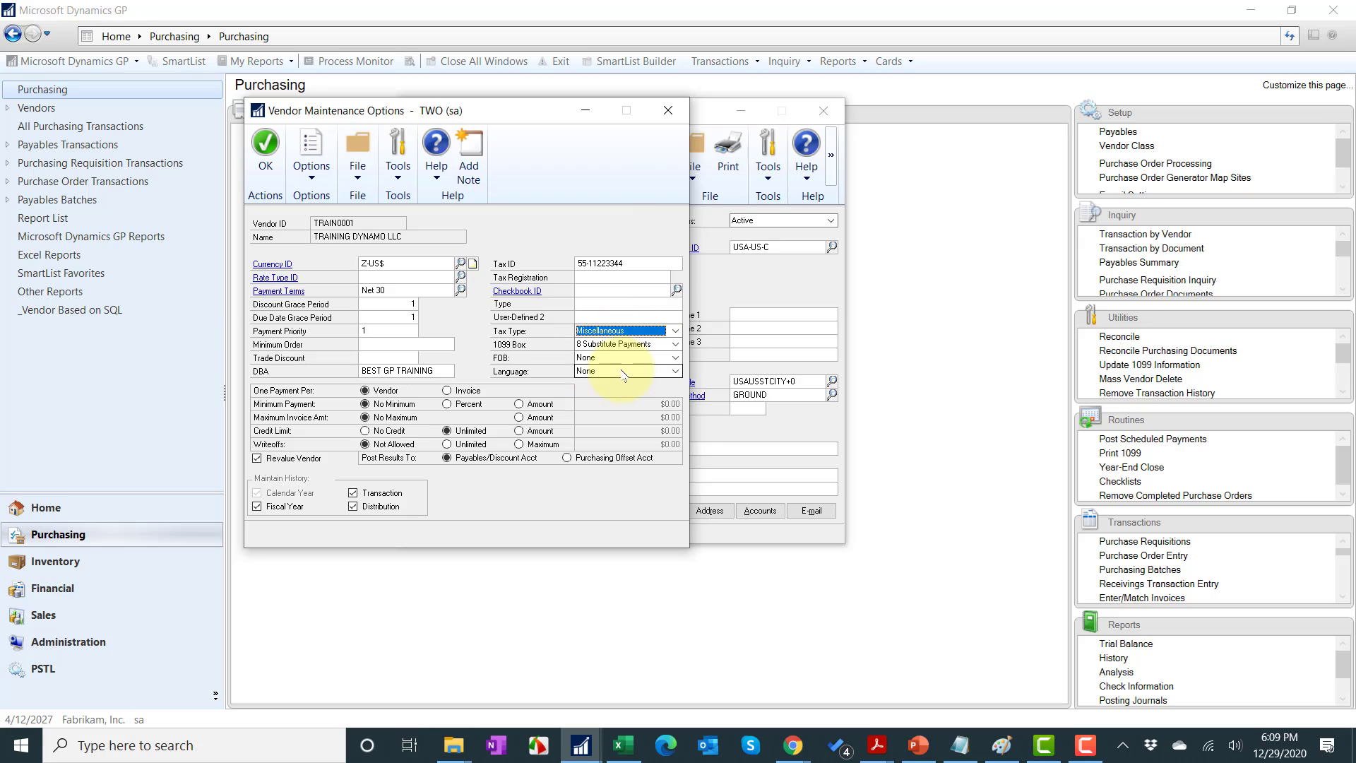
left_click(619, 334)
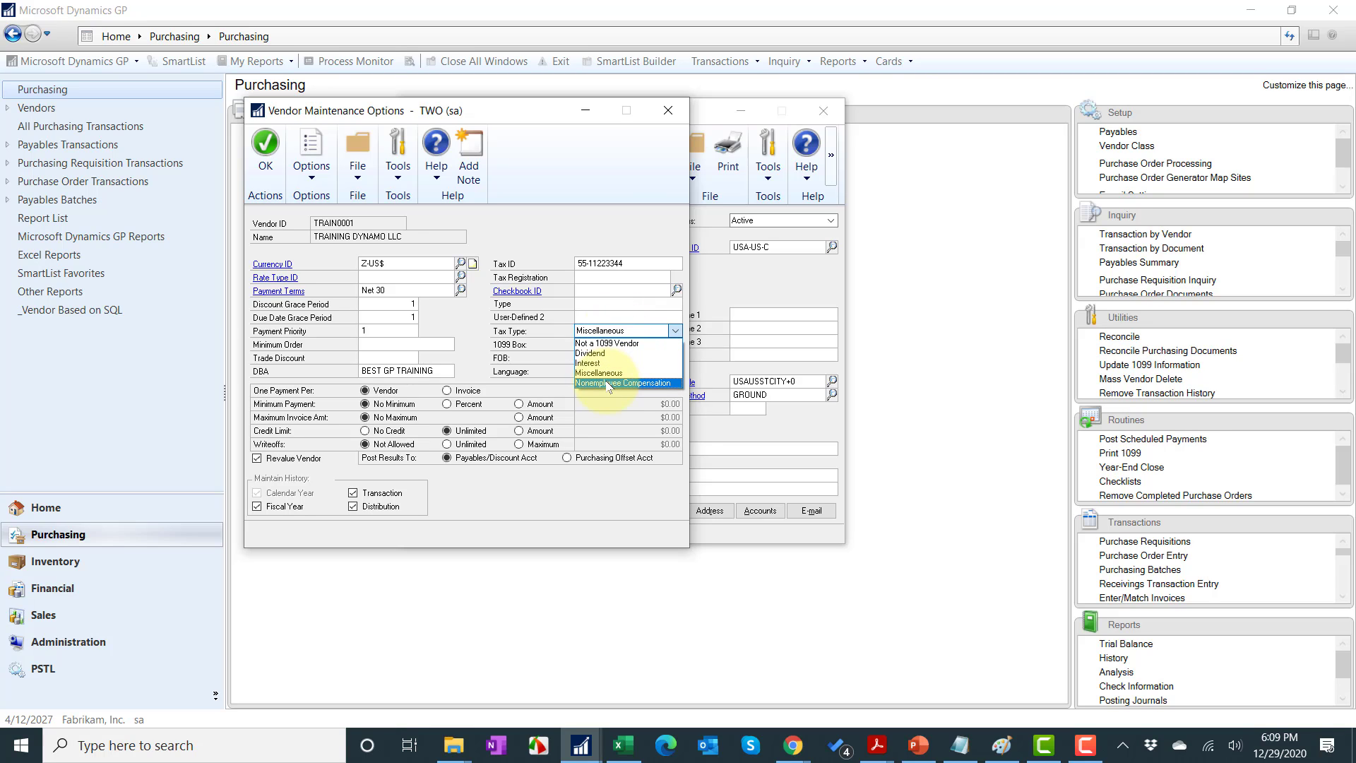
left_click(606, 382)
Open the setup of vendor class USA-US-C, review its available tax types and close it without changing the selection.
left_click(731, 276)
left_click(684, 247)
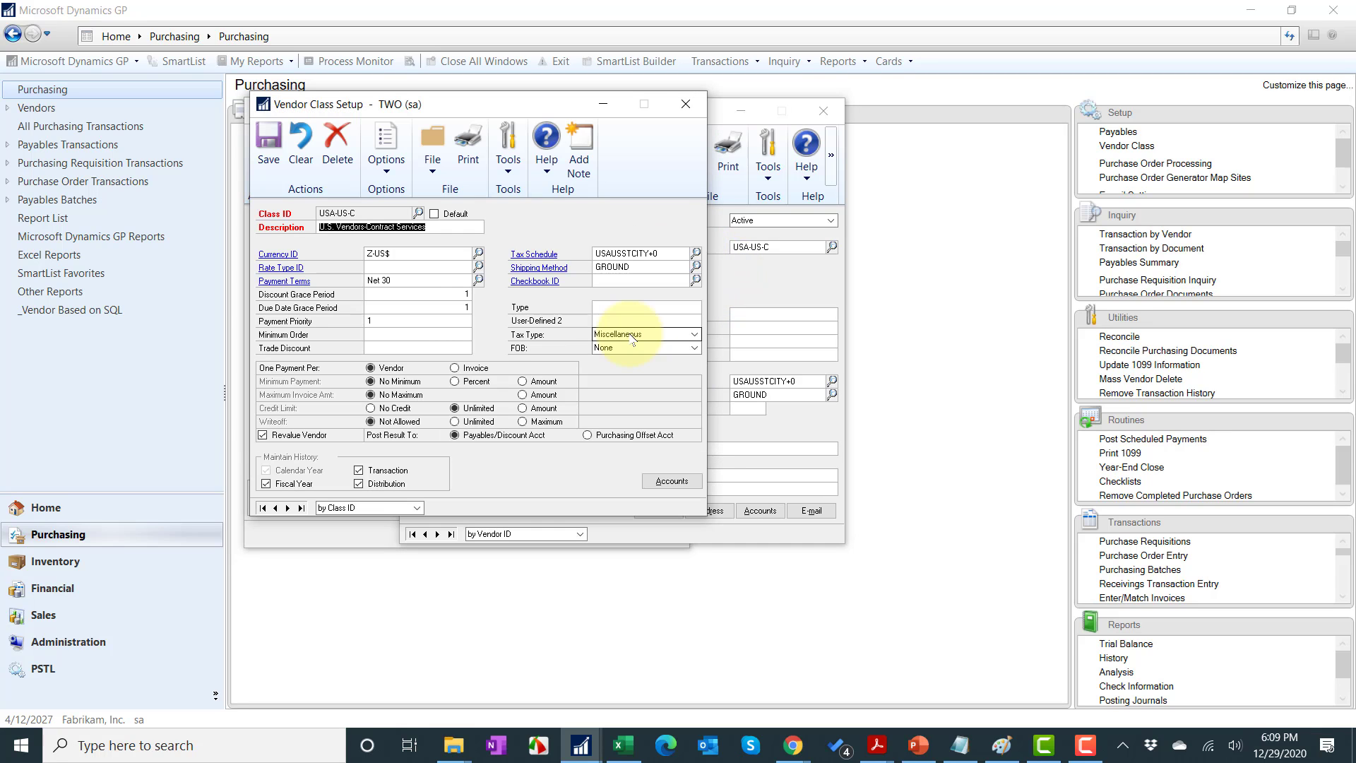
left_click(630, 336)
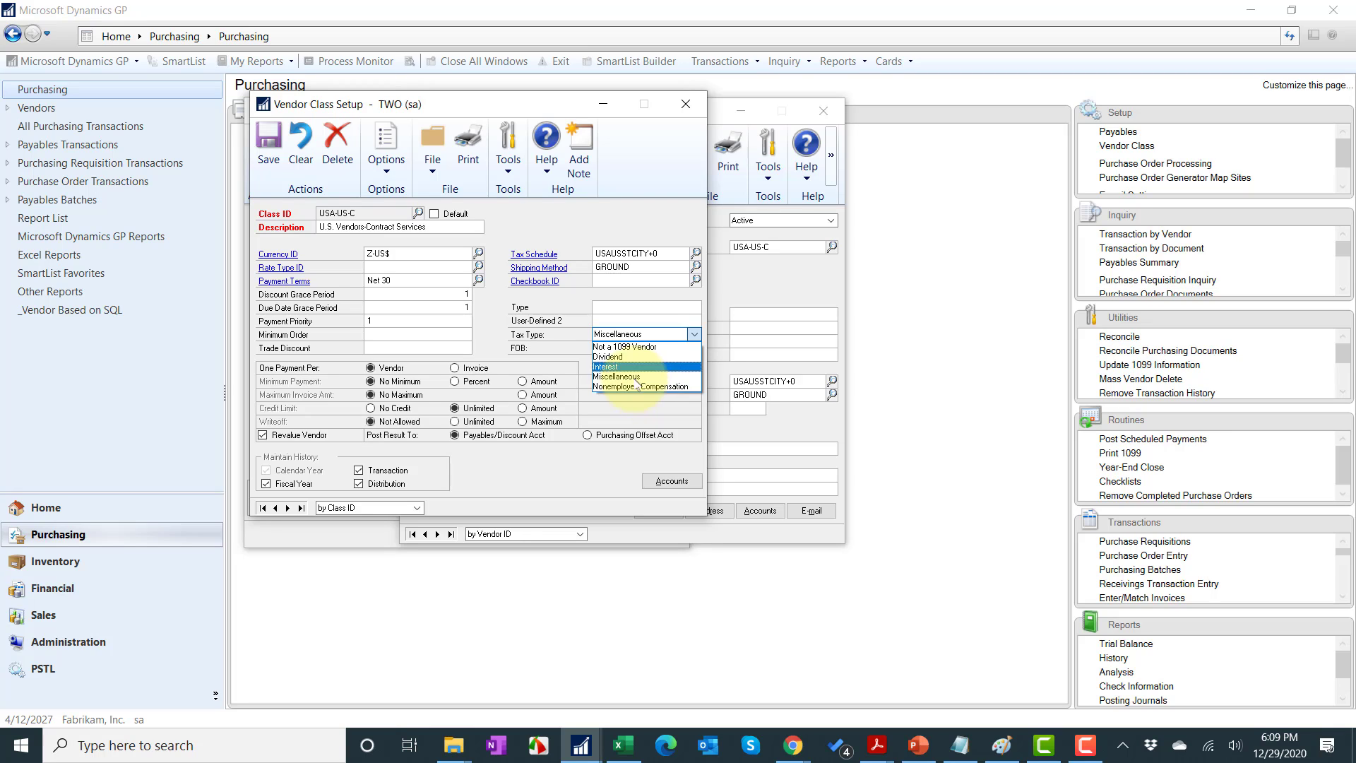
left_click(653, 337)
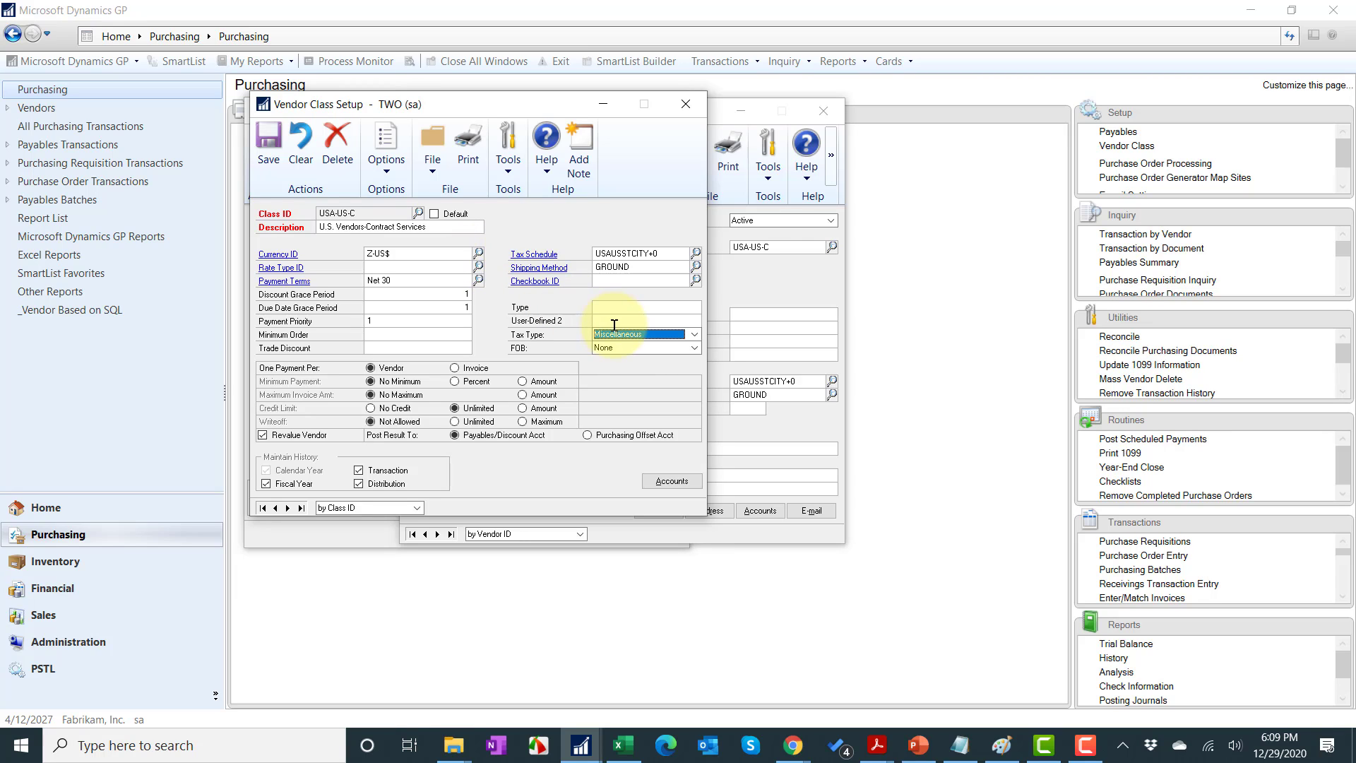
left_click(685, 104)
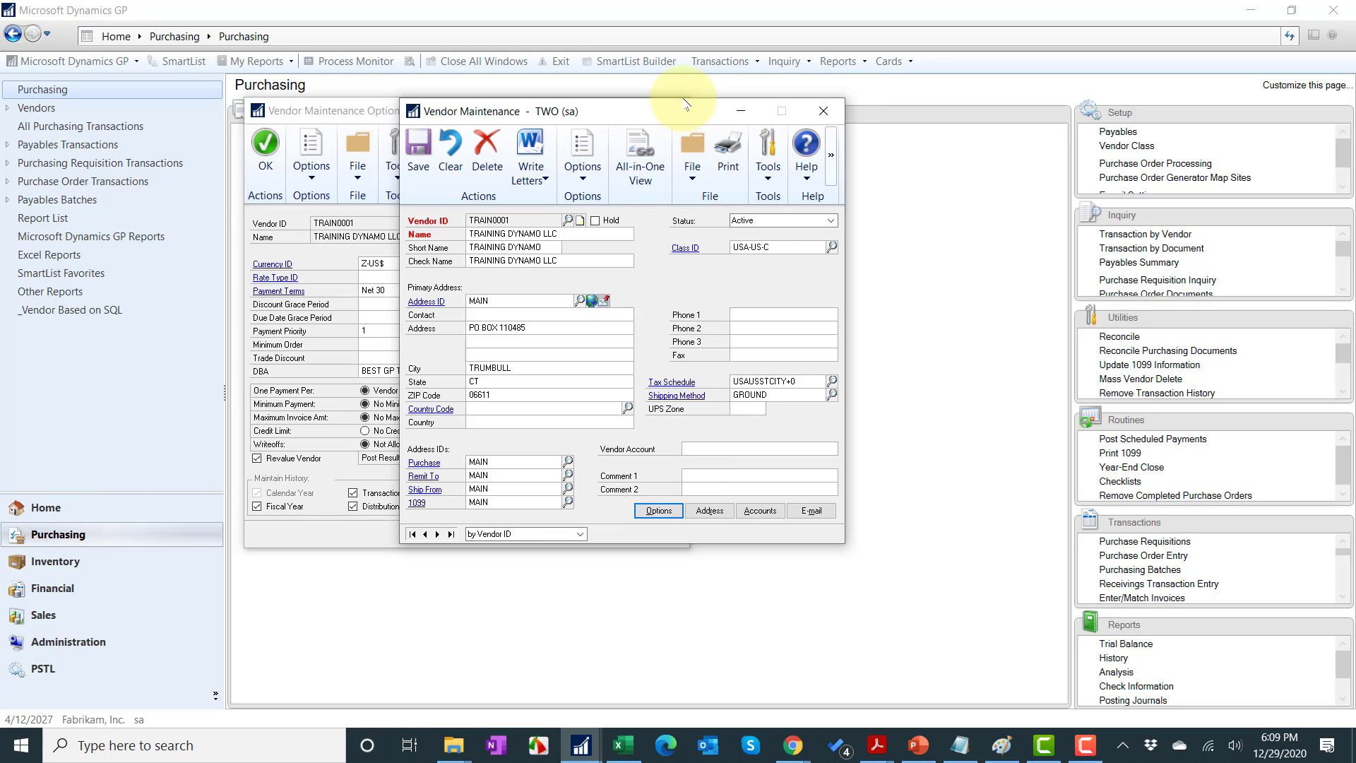
Return to the vendor's options and review the 1099 box choices available for Nonemployee Compensation.
left_click(651, 513)
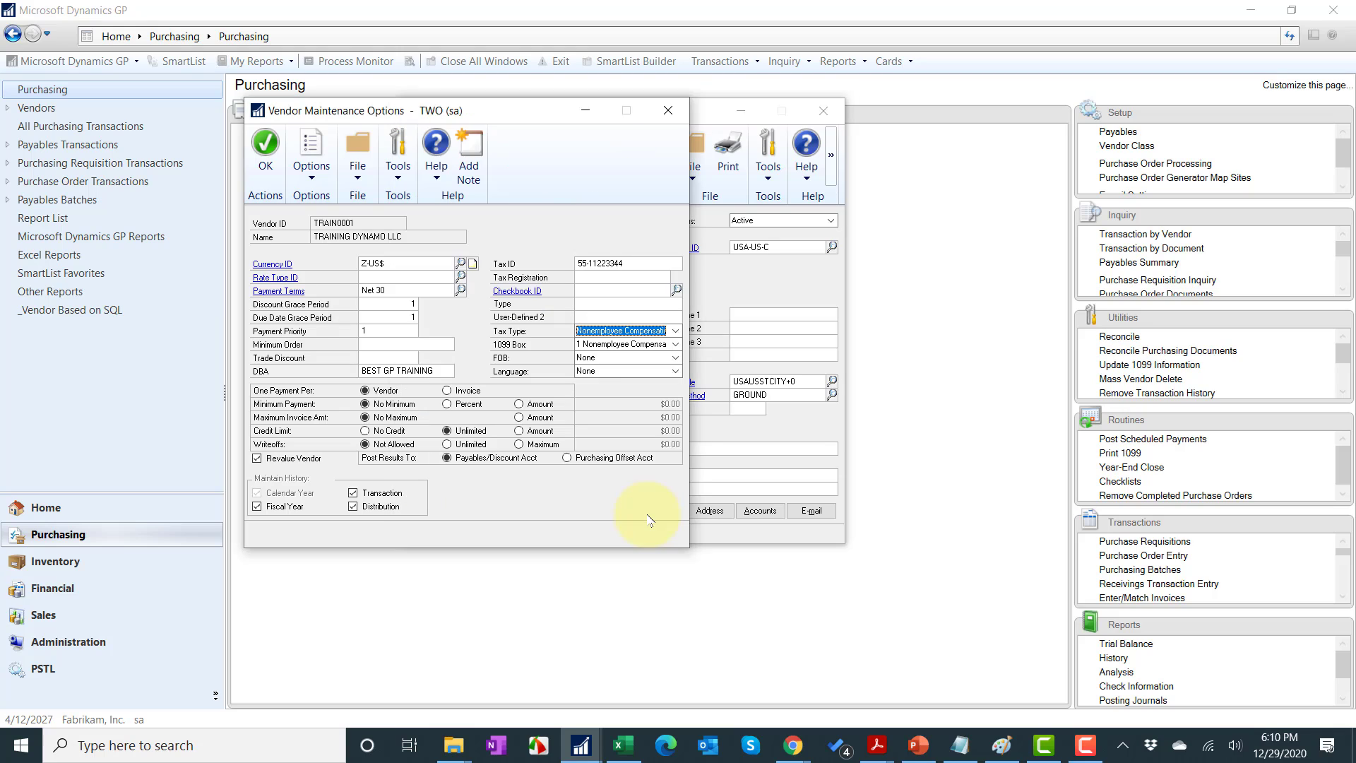
left_click(599, 348)
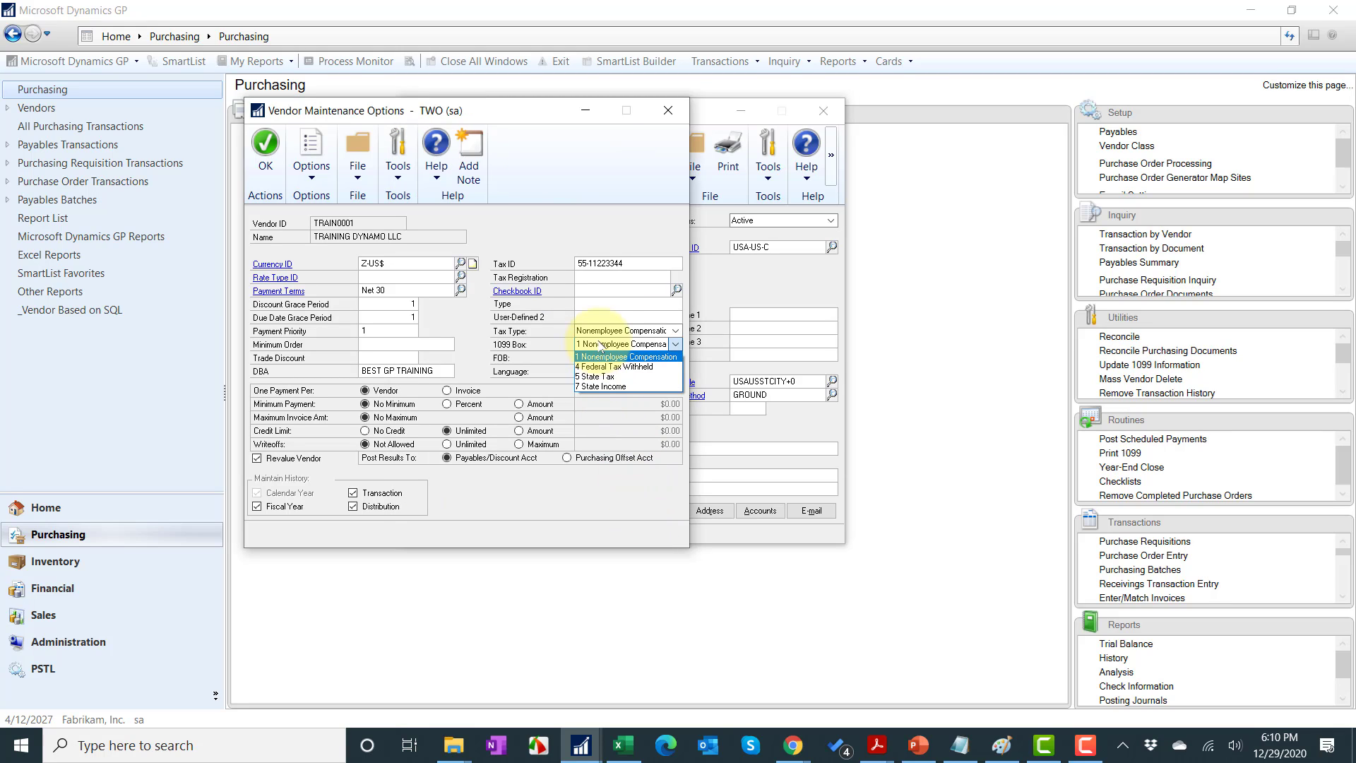
left_click(598, 348)
Set the vendor's tax type to Miscellaneous and review the 1099 box choices it offers.
left_click(600, 330)
left_click(606, 375)
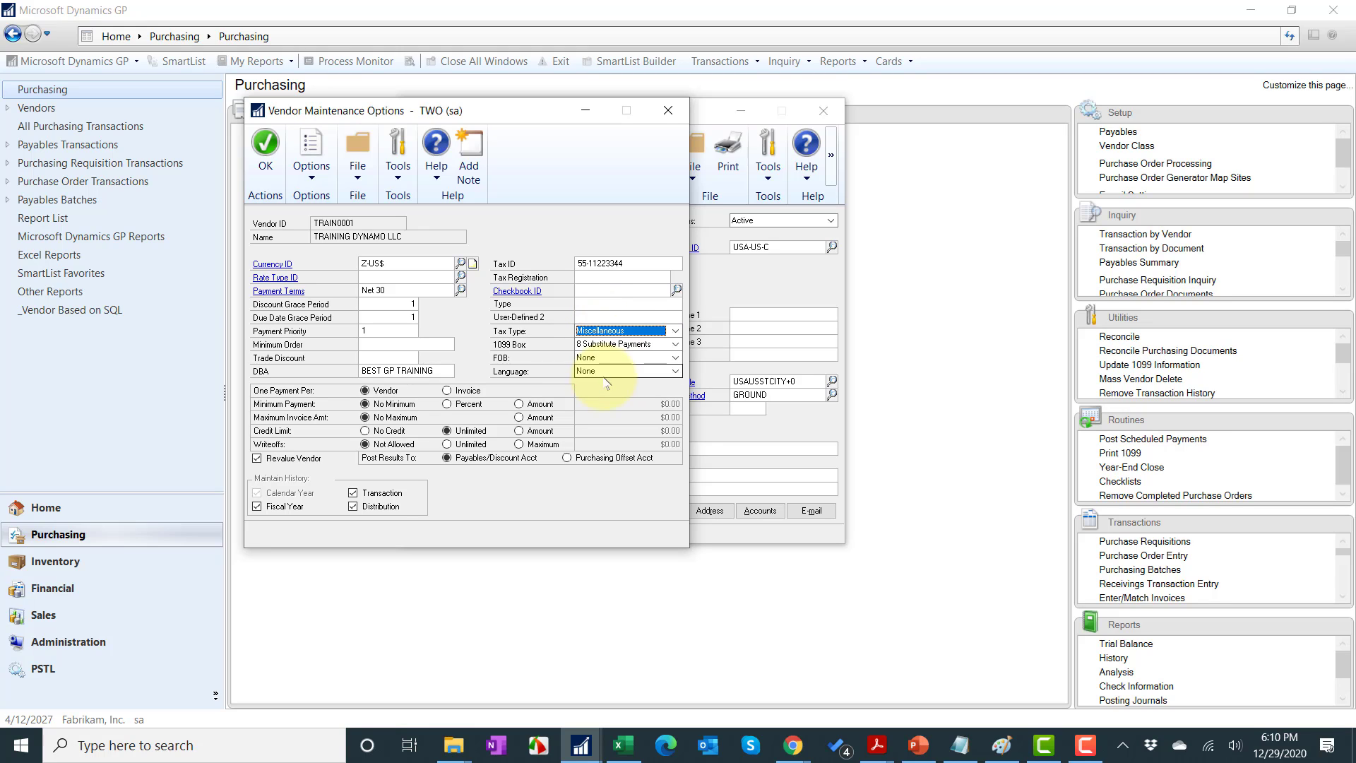
left_click(620, 345)
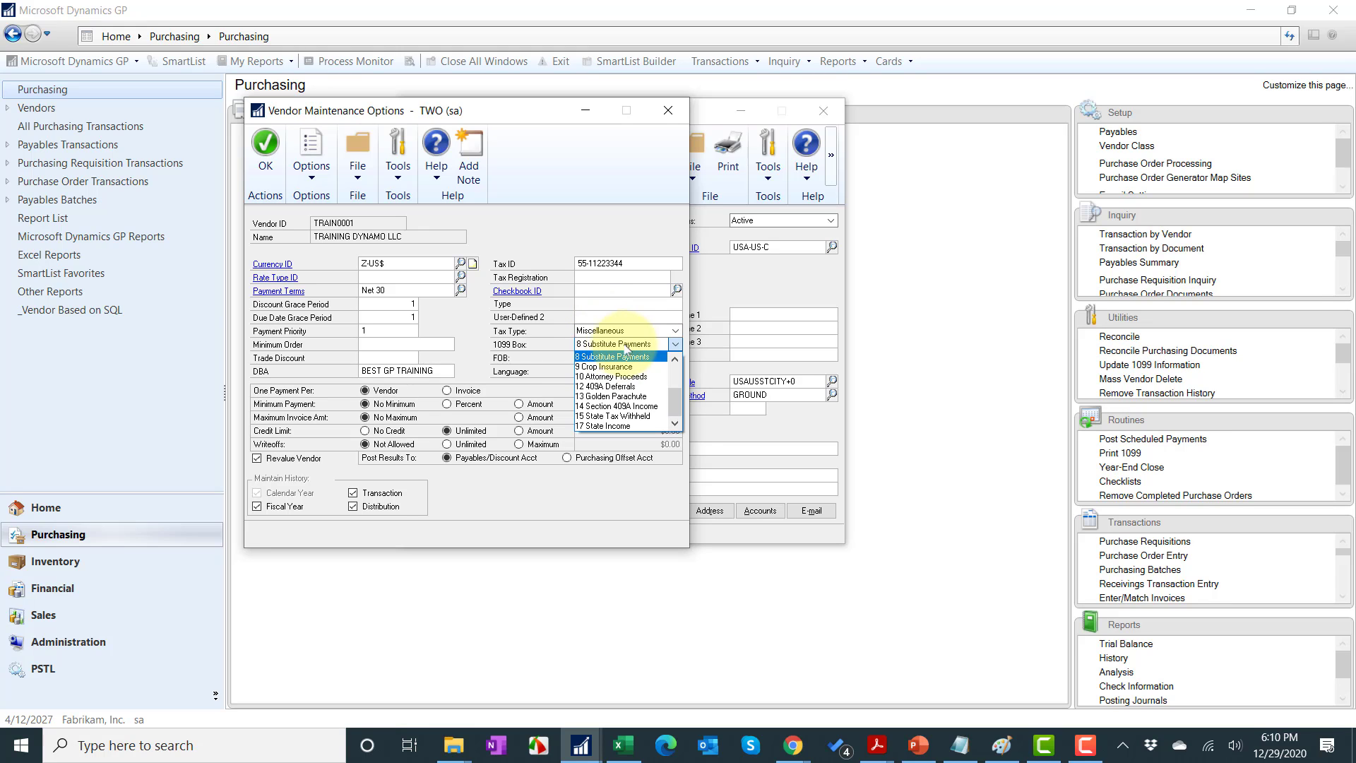
scroll(615, 395, "up", 2)
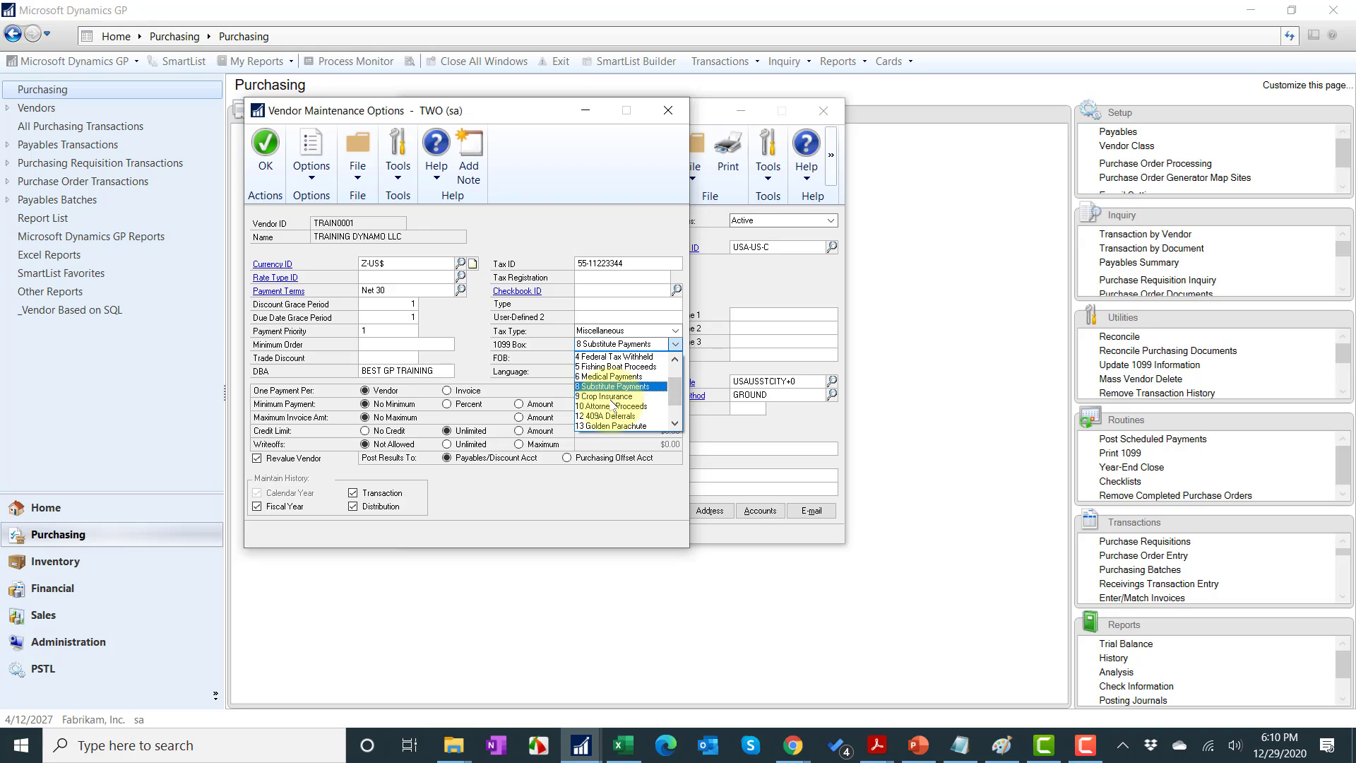
left_click(621, 330)
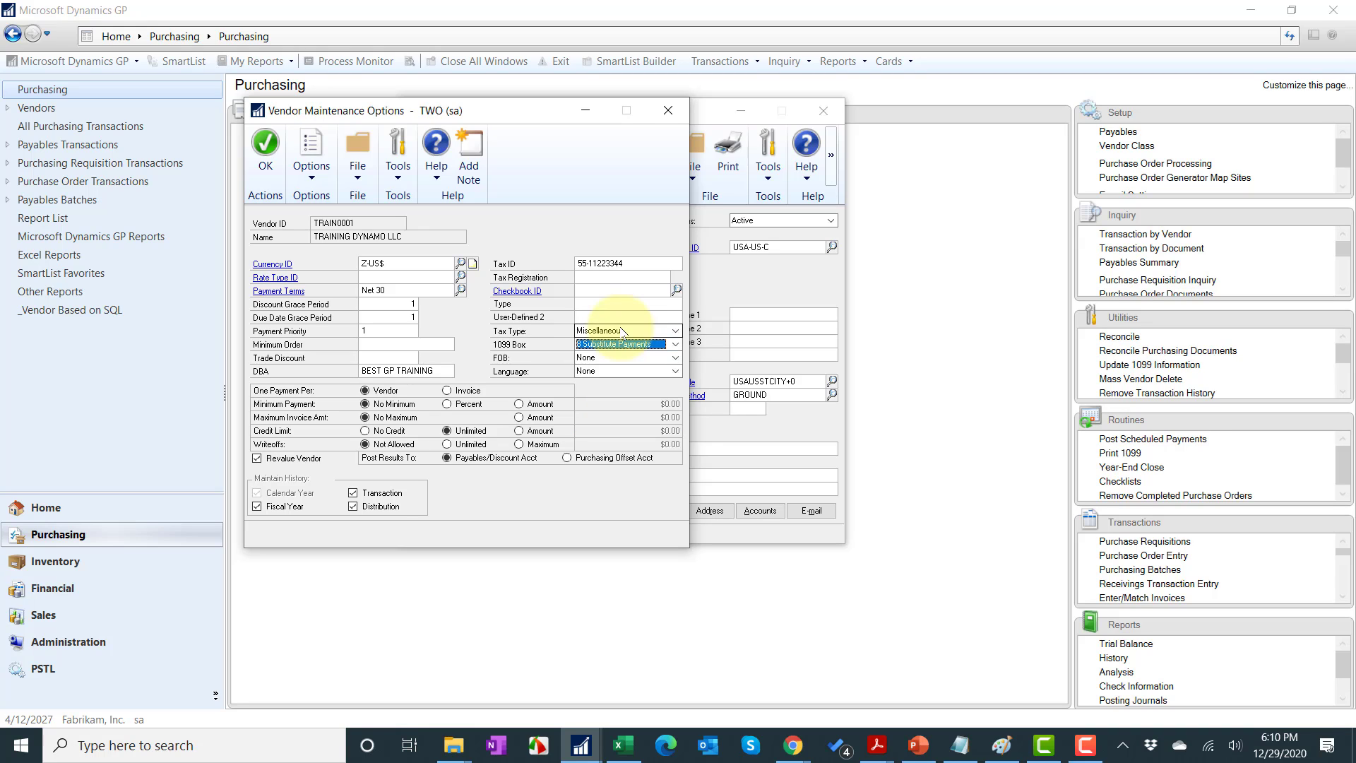
Set the vendor's tax type back to Nonemployee Compensation and move the options window aside.
left_click(622, 330)
left_click(616, 383)
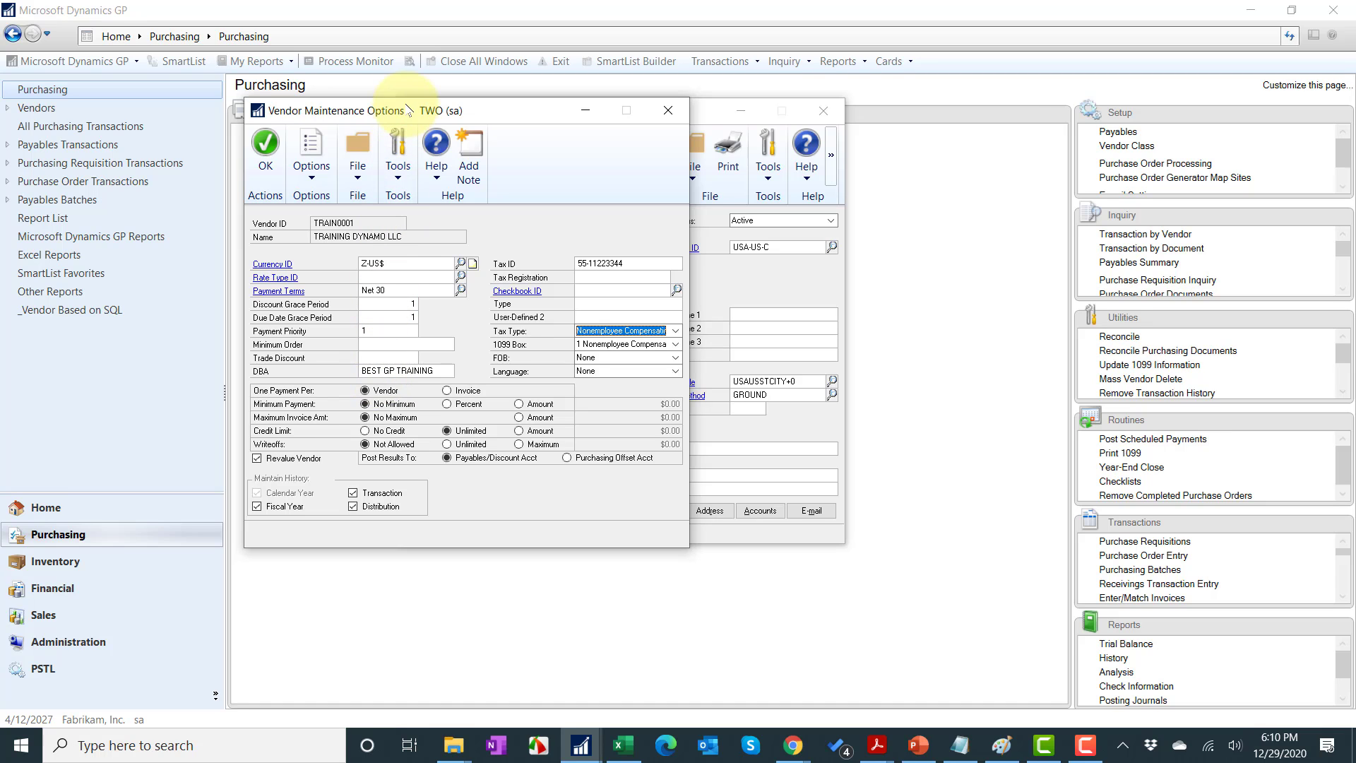
left_click_drag(410, 115, 802, 113)
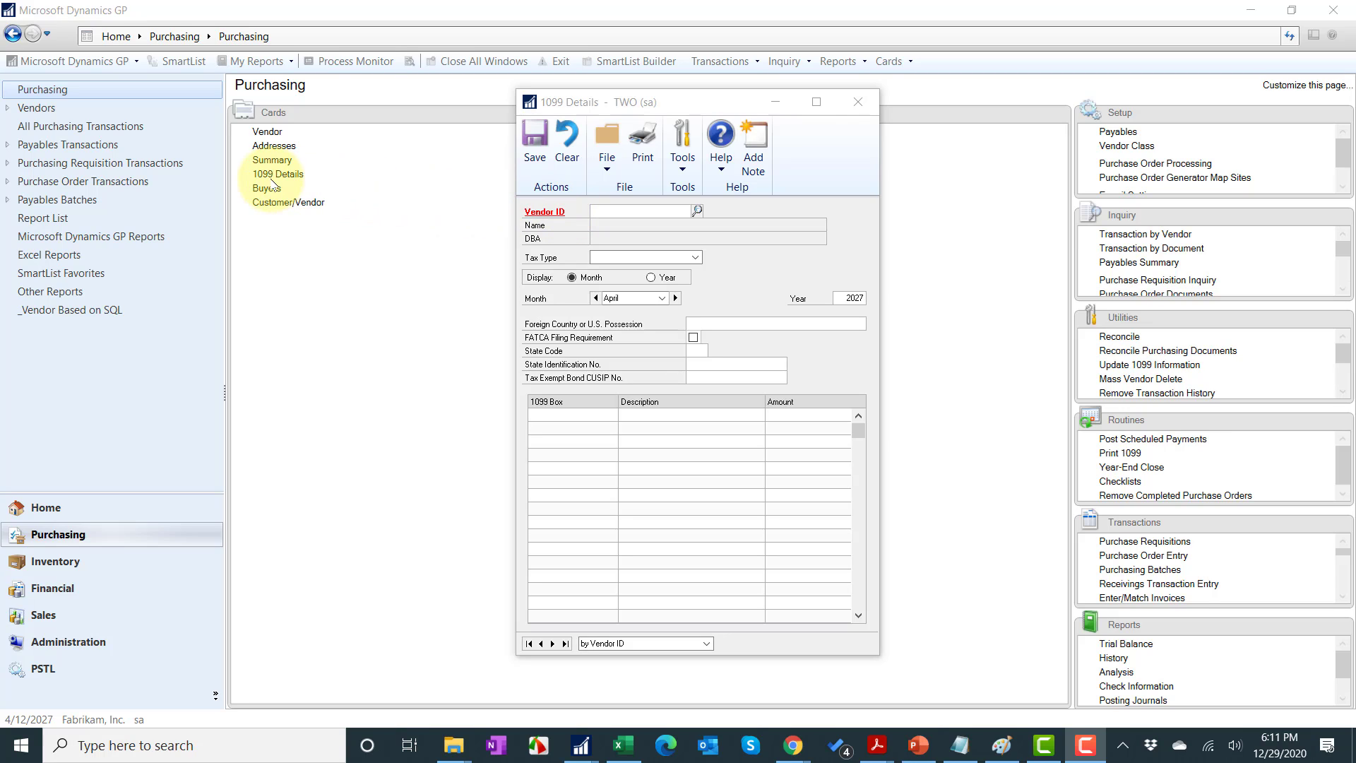
Load vendor TRAINING DYNAMO LLC in the 1099 Details window and review the available tax types.
left_click(657, 210)
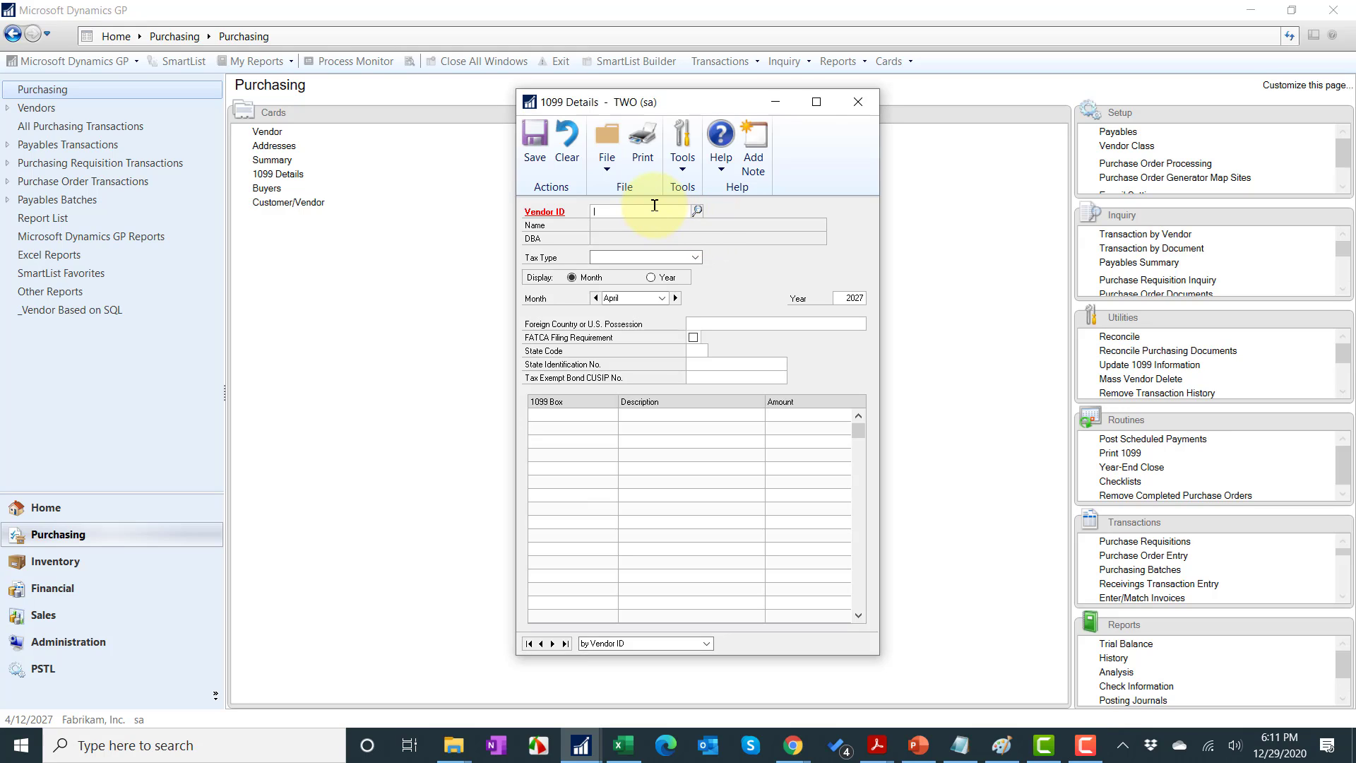
type("TR")
left_click(622, 225)
key("Tab")
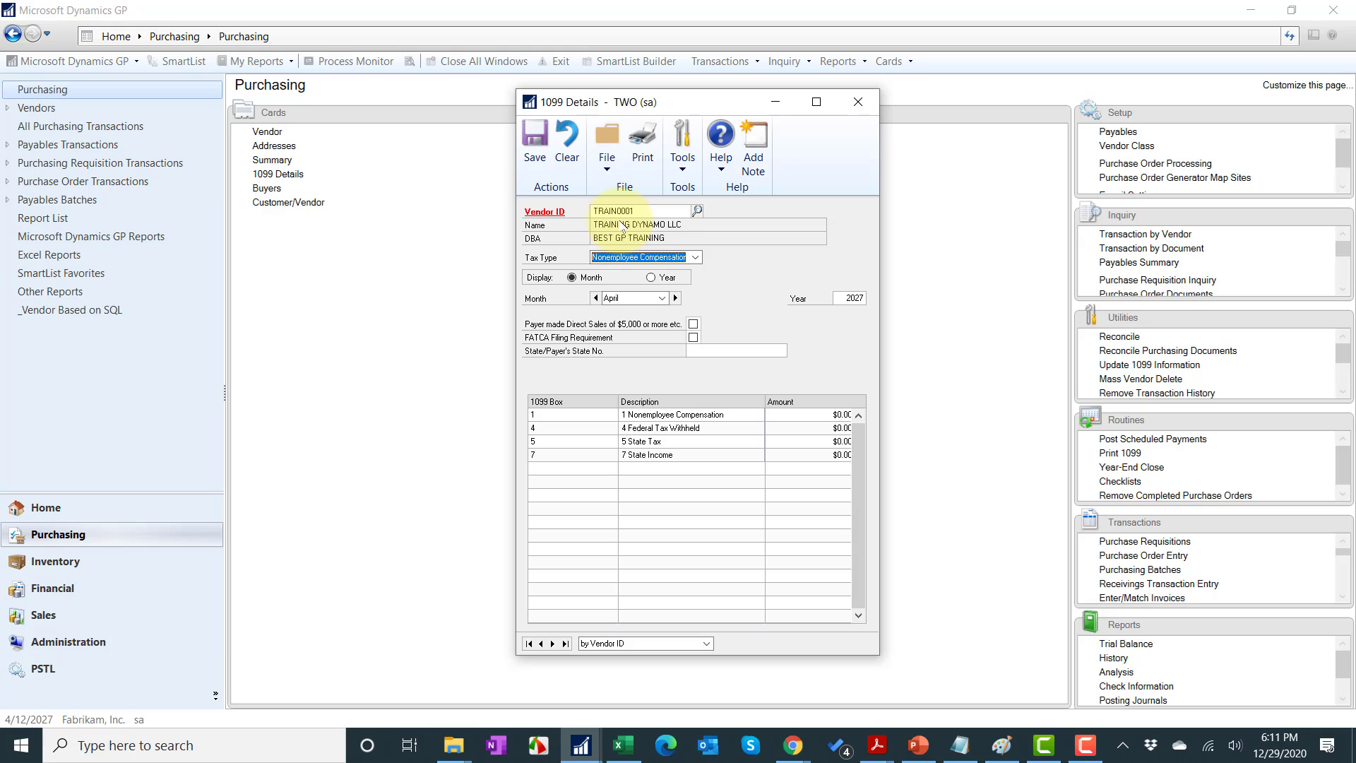
left_click(634, 261)
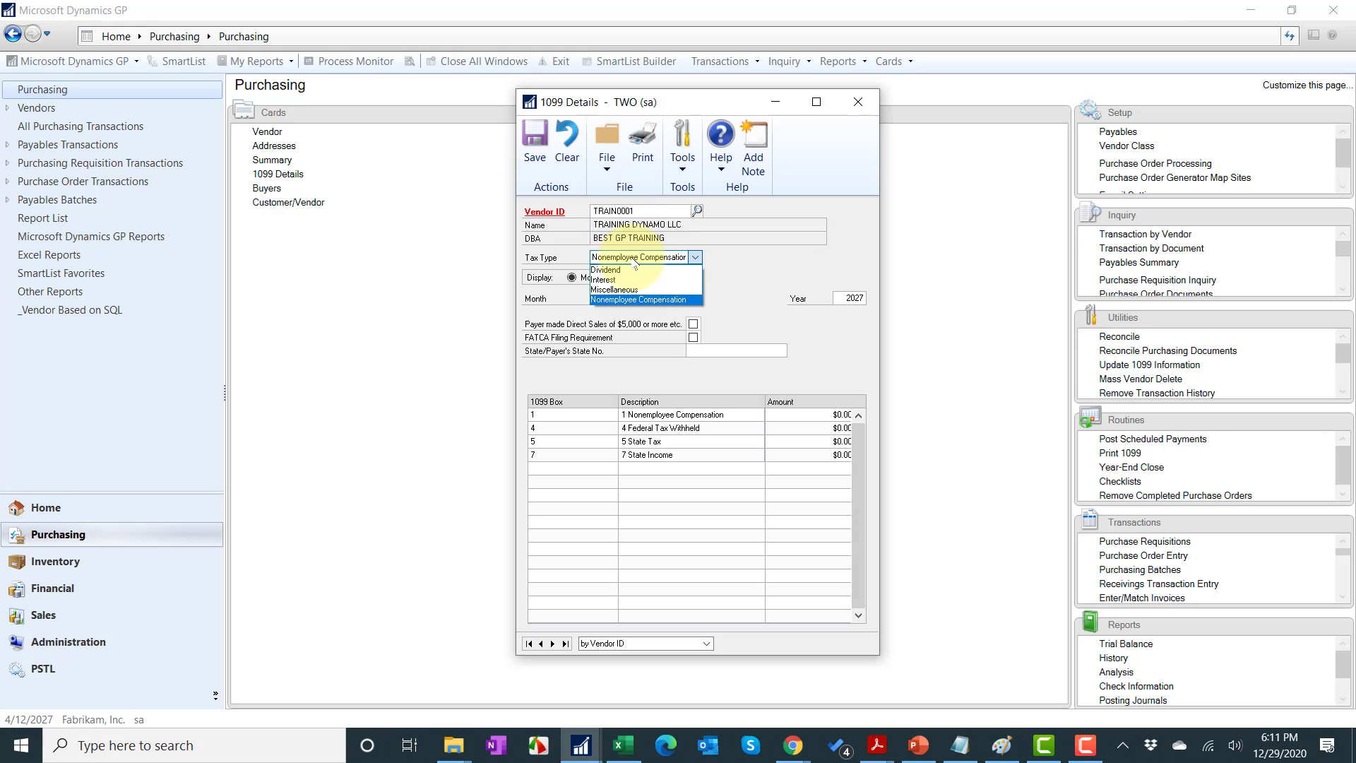
left_click(635, 269)
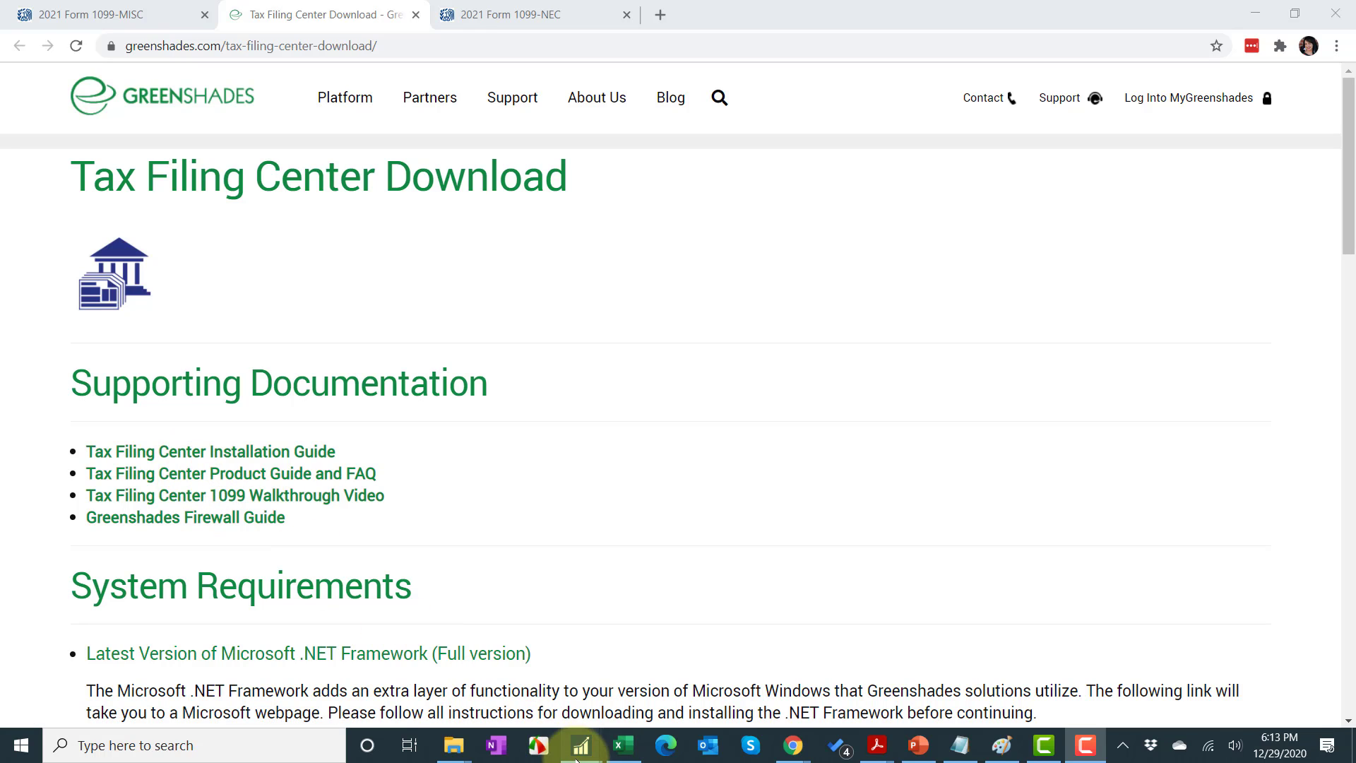
Switch to Microsoft Dynamics GP and open its About information to check the installed version.
mouse_move(580, 743)
left_click(431, 685)
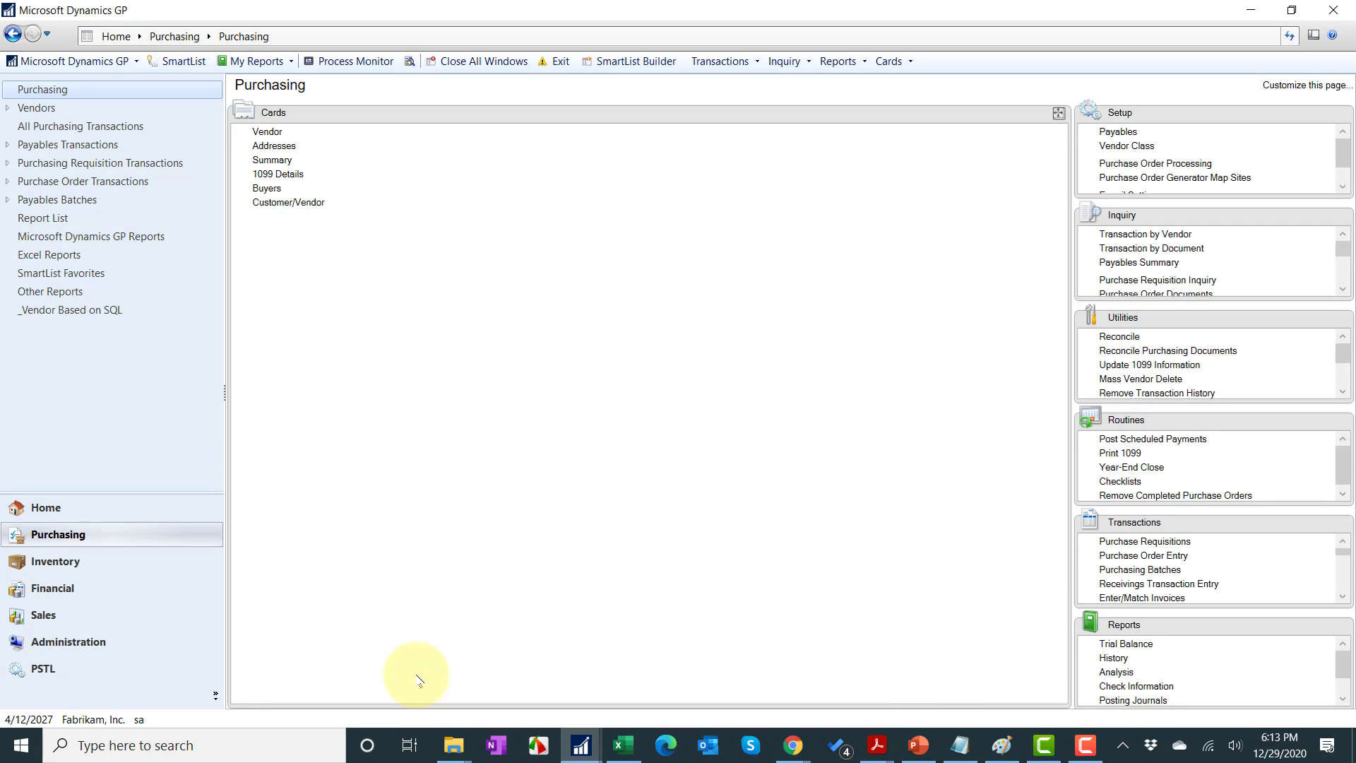
left_click(1332, 37)
left_click(1333, 38)
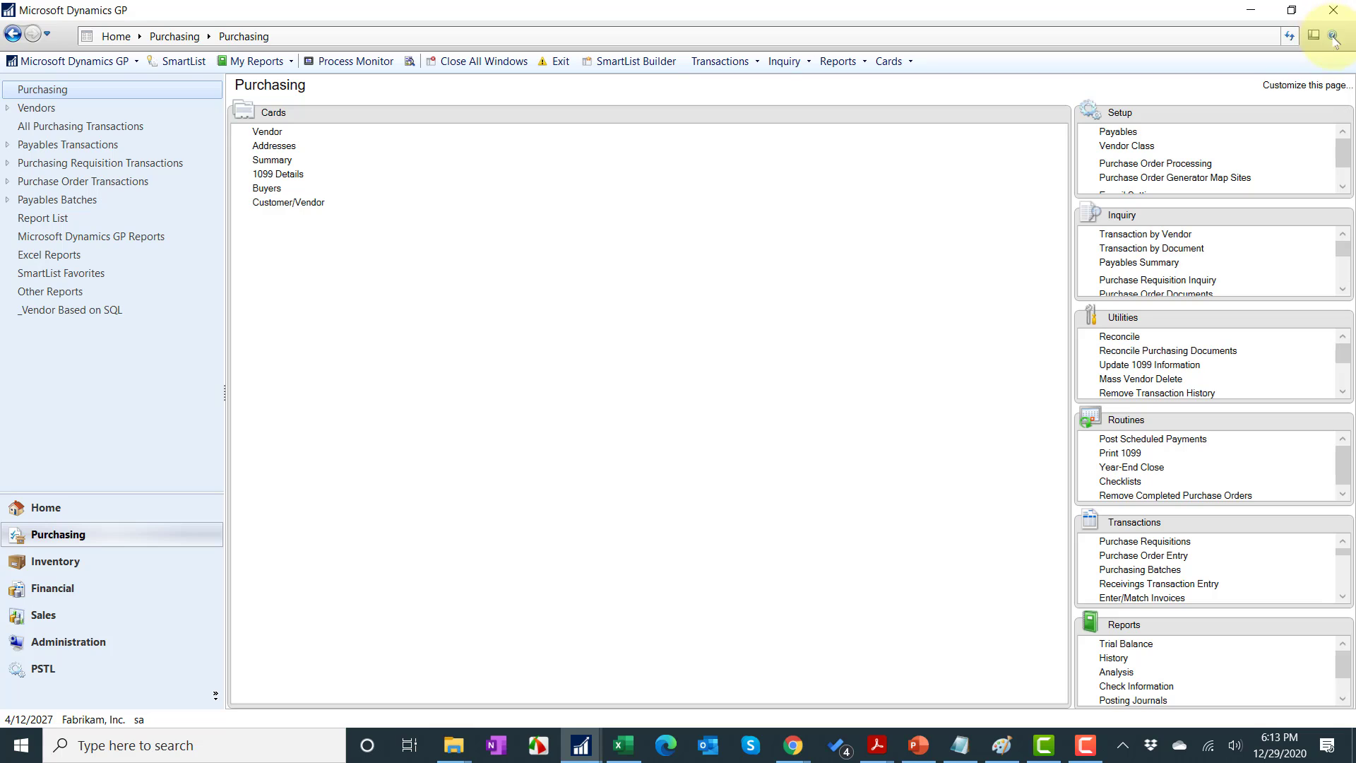
left_click(1333, 37)
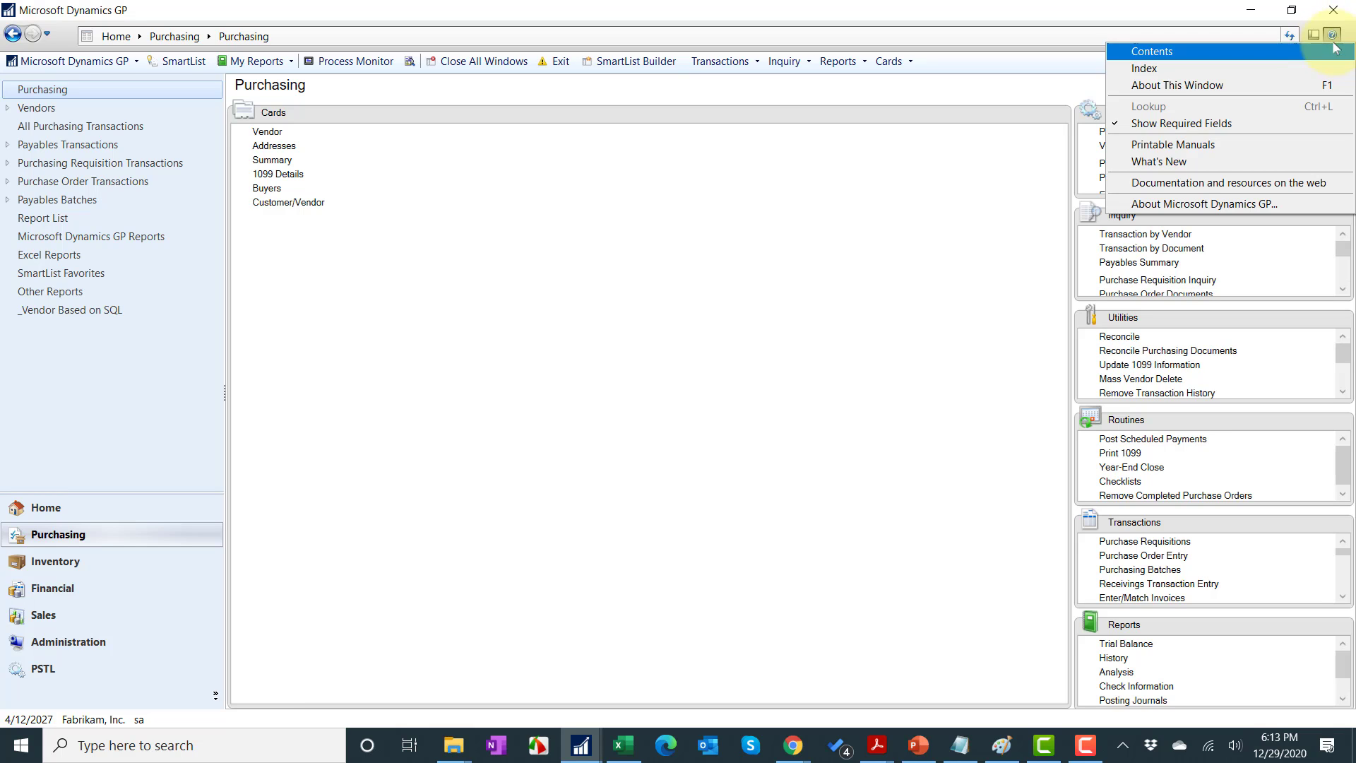
left_click(1282, 205)
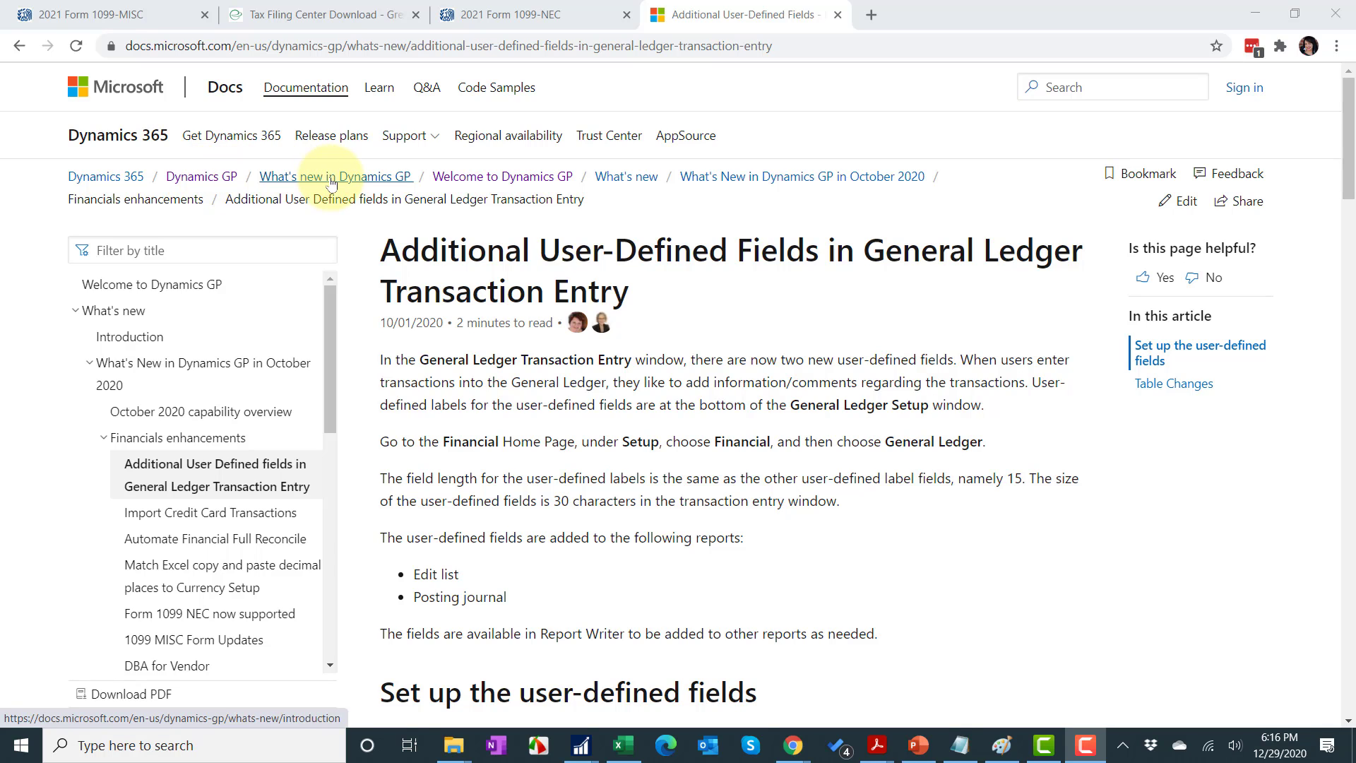
Browse the What's New in Dynamics GP documentation topics and close that page.
scroll(212, 422, "down", 3)
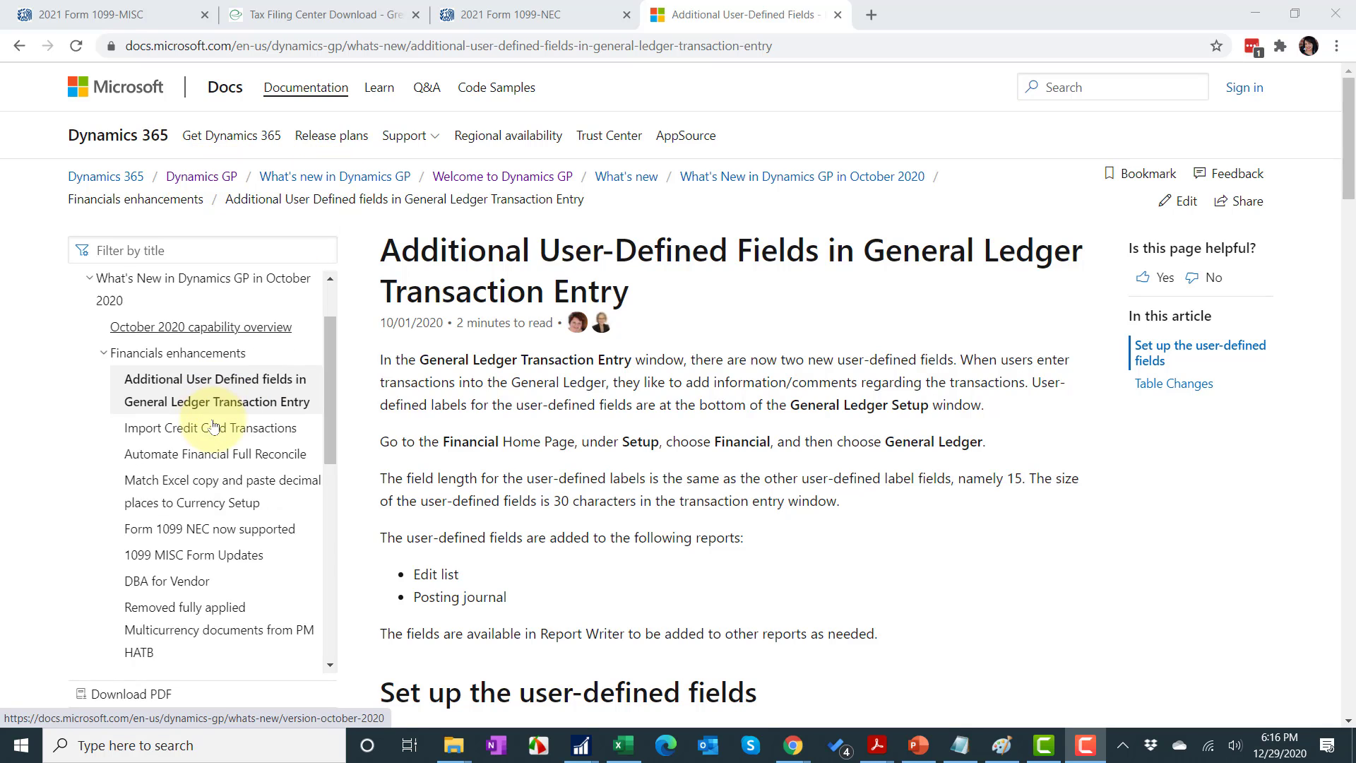
scroll(214, 423, "down", 5)
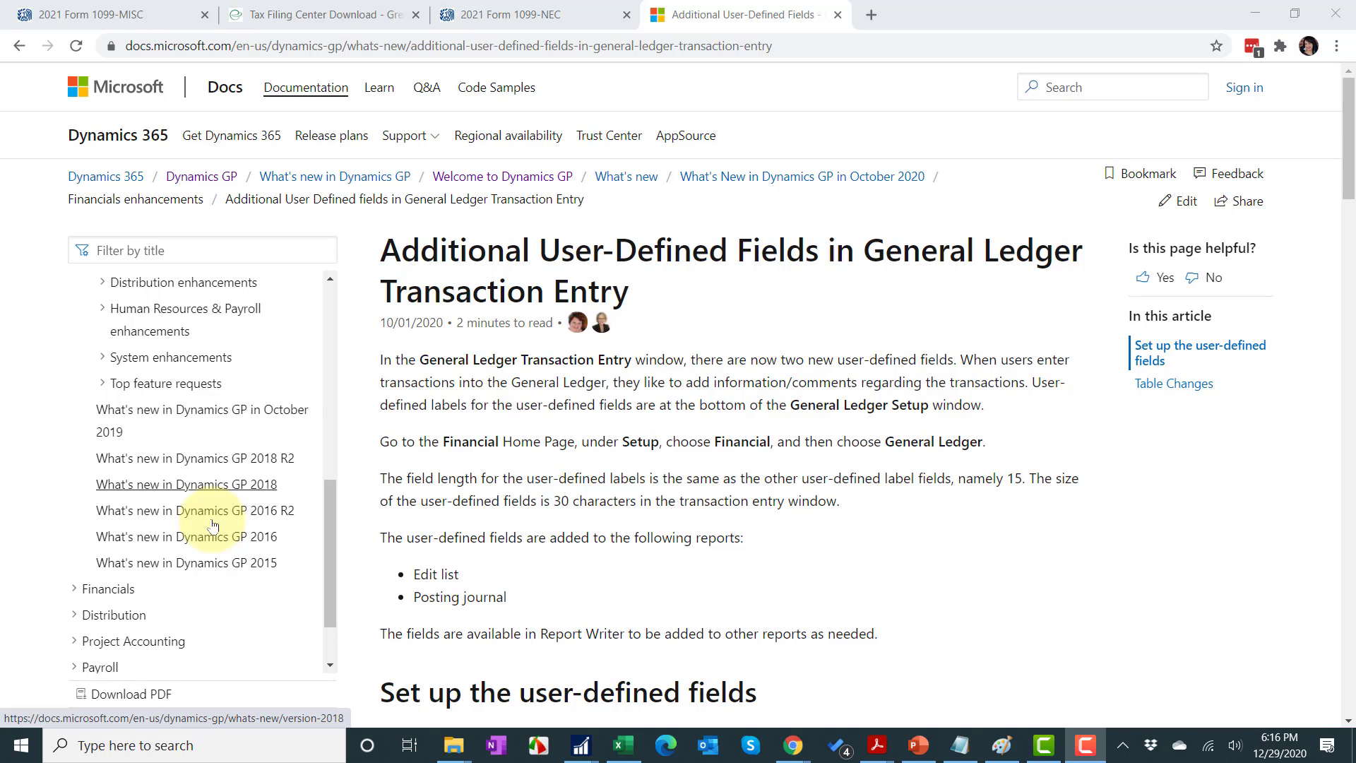
key("ctrl+w")
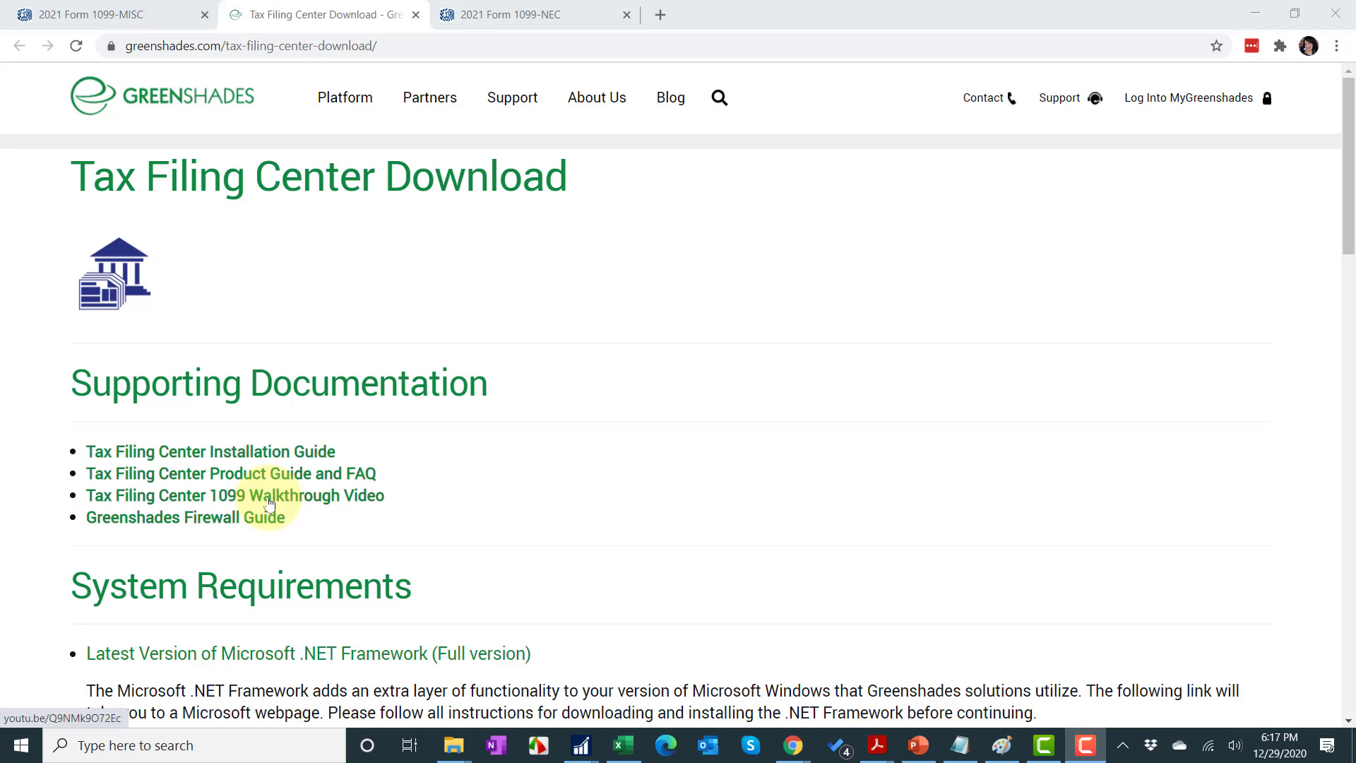
Maximize the Training Dynamo survival guide page and read the Greenshades and online 1099 processing company options.
left_click_drag(0, 67, 600, 63)
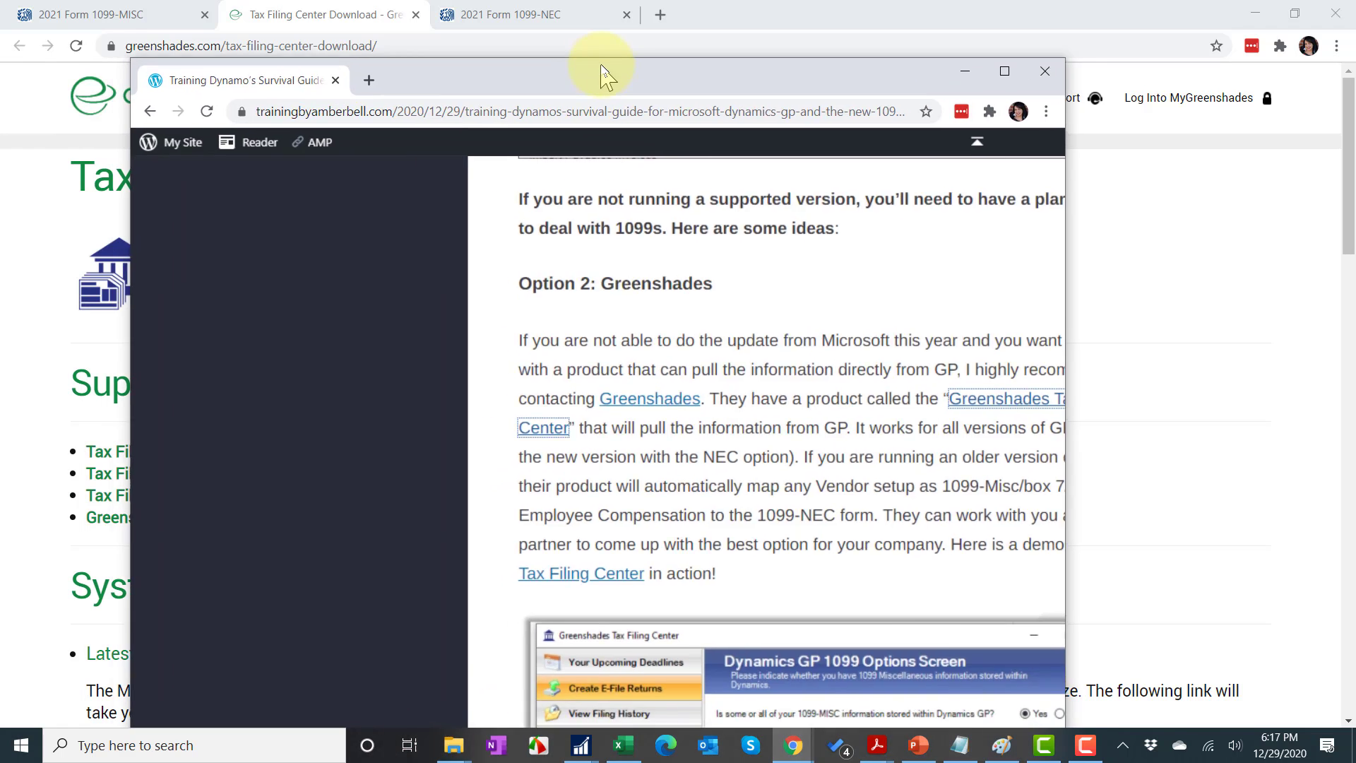
left_click(1001, 66)
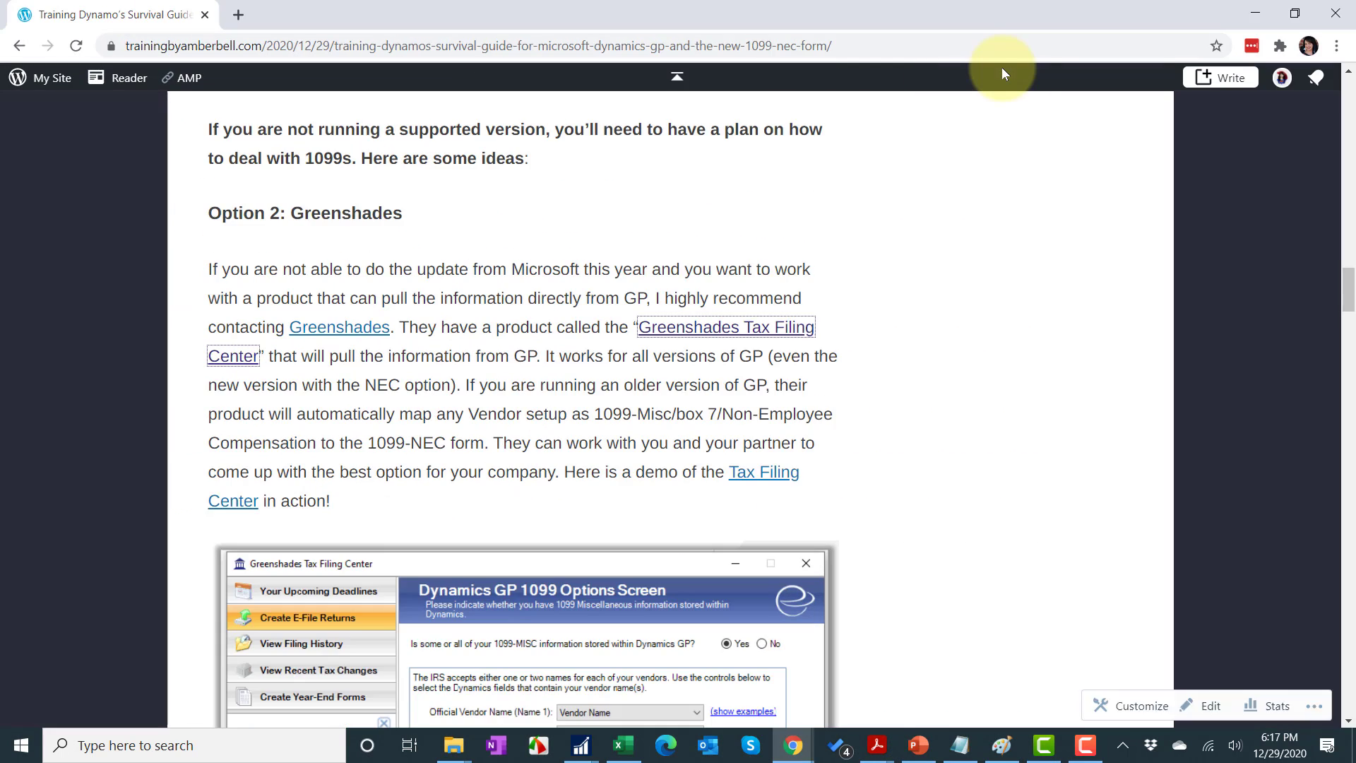
scroll(1001, 67, "down", 4)
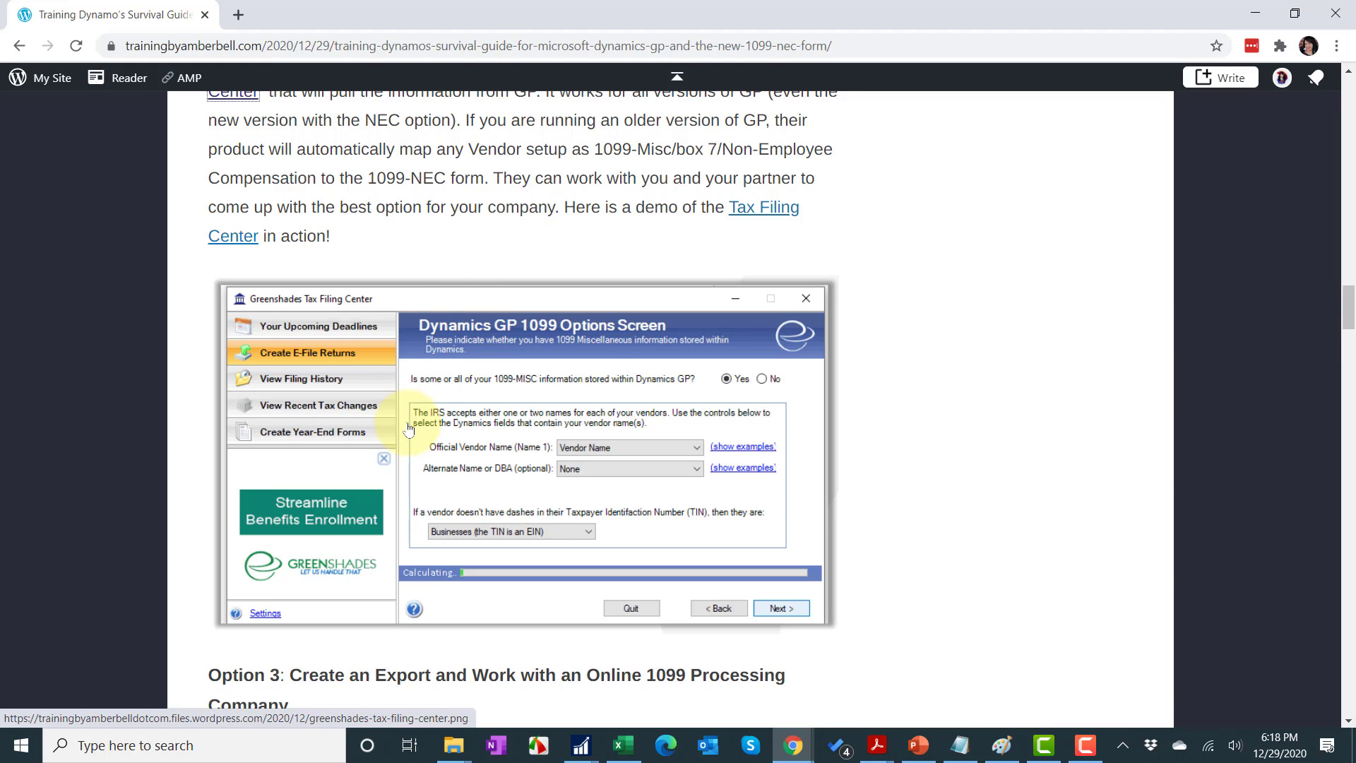
scroll(365, 226, "down", 6)
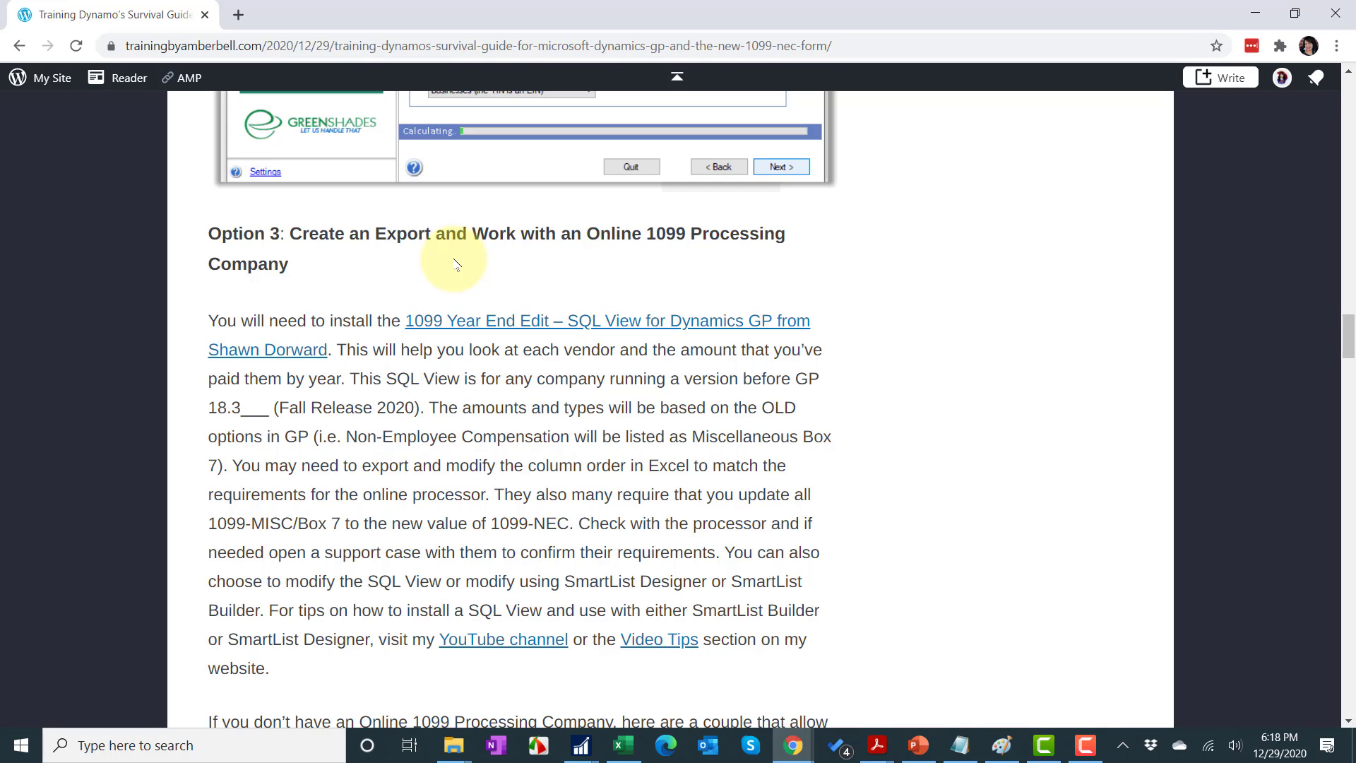
Open the linked 1099 Year End Edit SQL View article and examine its CREATE view script.
left_click(443, 324)
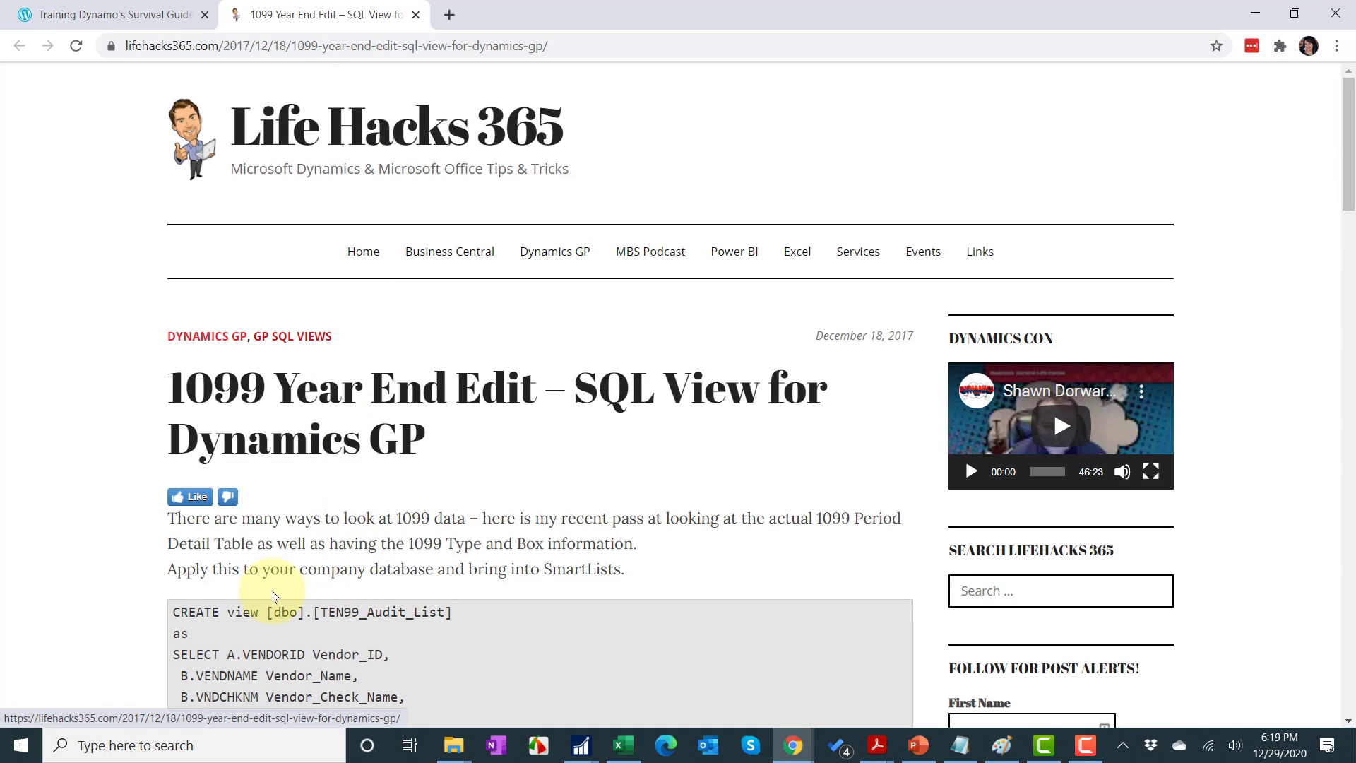
scroll(266, 327, "down", 4)
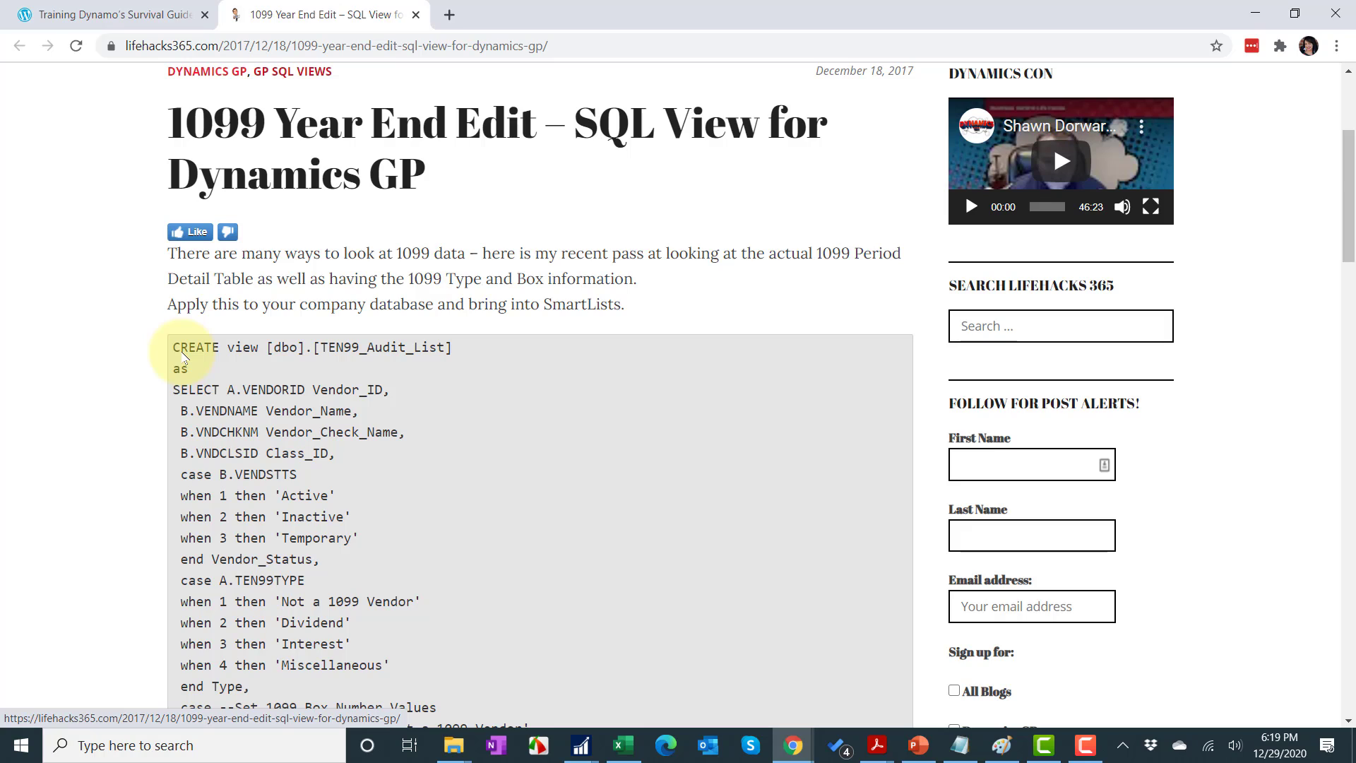
Select the entire TEN99_Audit_List script in the article, from CREATE view through the final grant select line.
left_click_drag(173, 348, 179, 350)
left_click(177, 350)
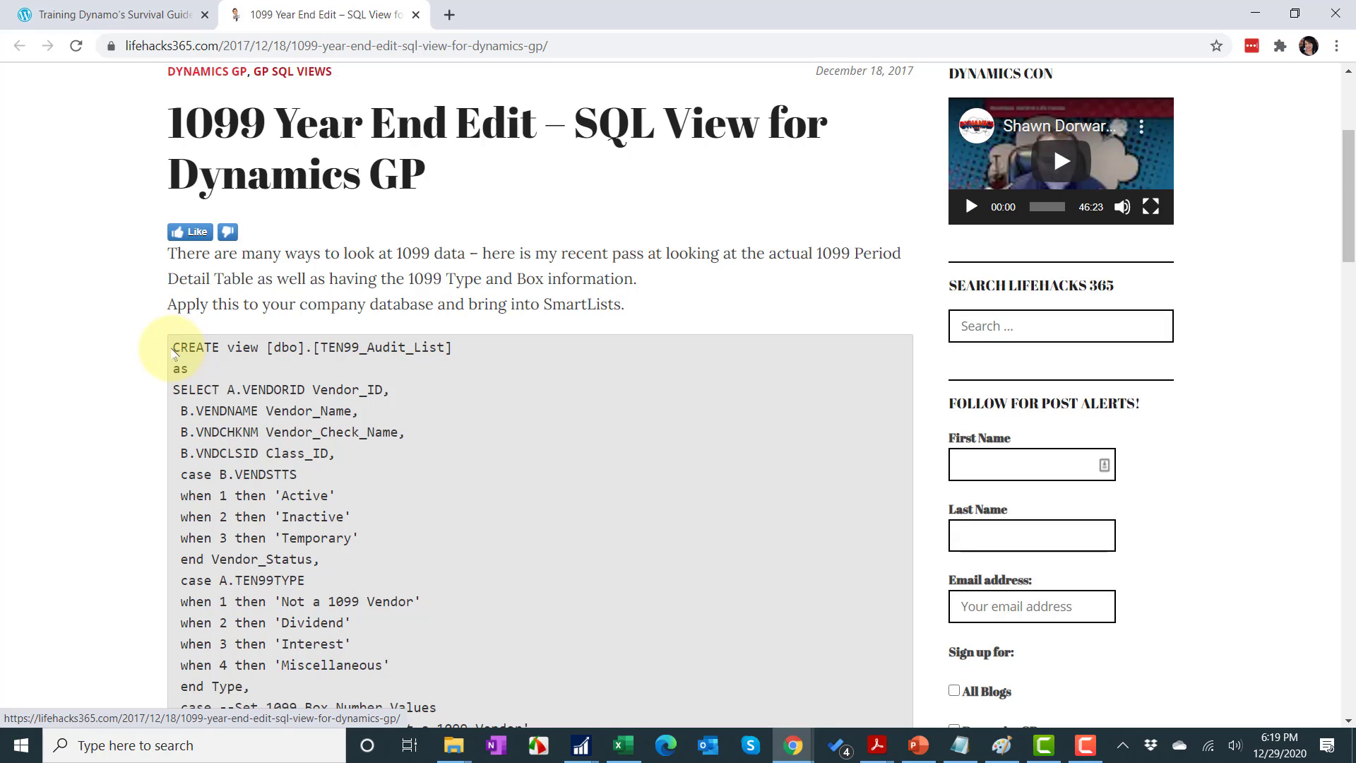
left_click_drag(176, 352, 568, 452)
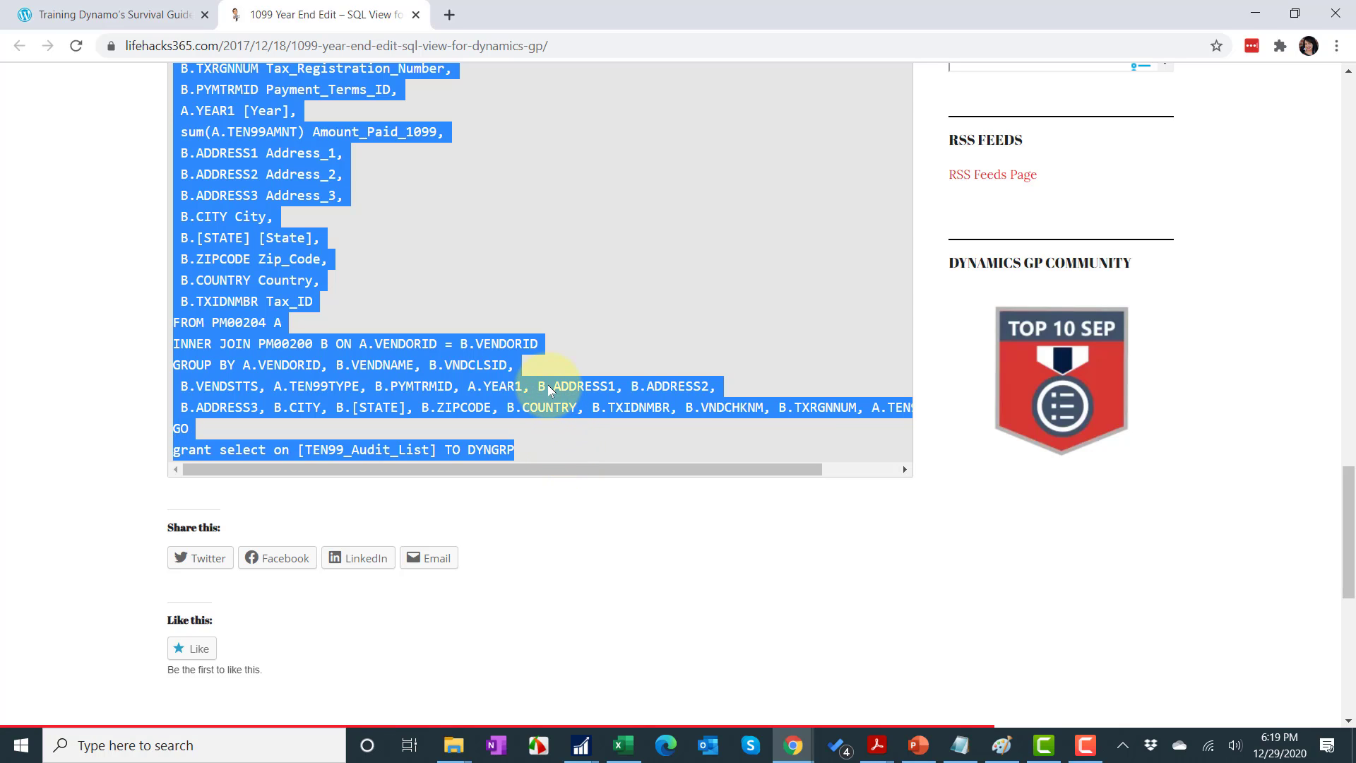
Switch to SQL Server Management Studio and execute the TEN99_Audit_List_TRAININGDYNAMO view script against the TWO database.
key("alt+Tab")
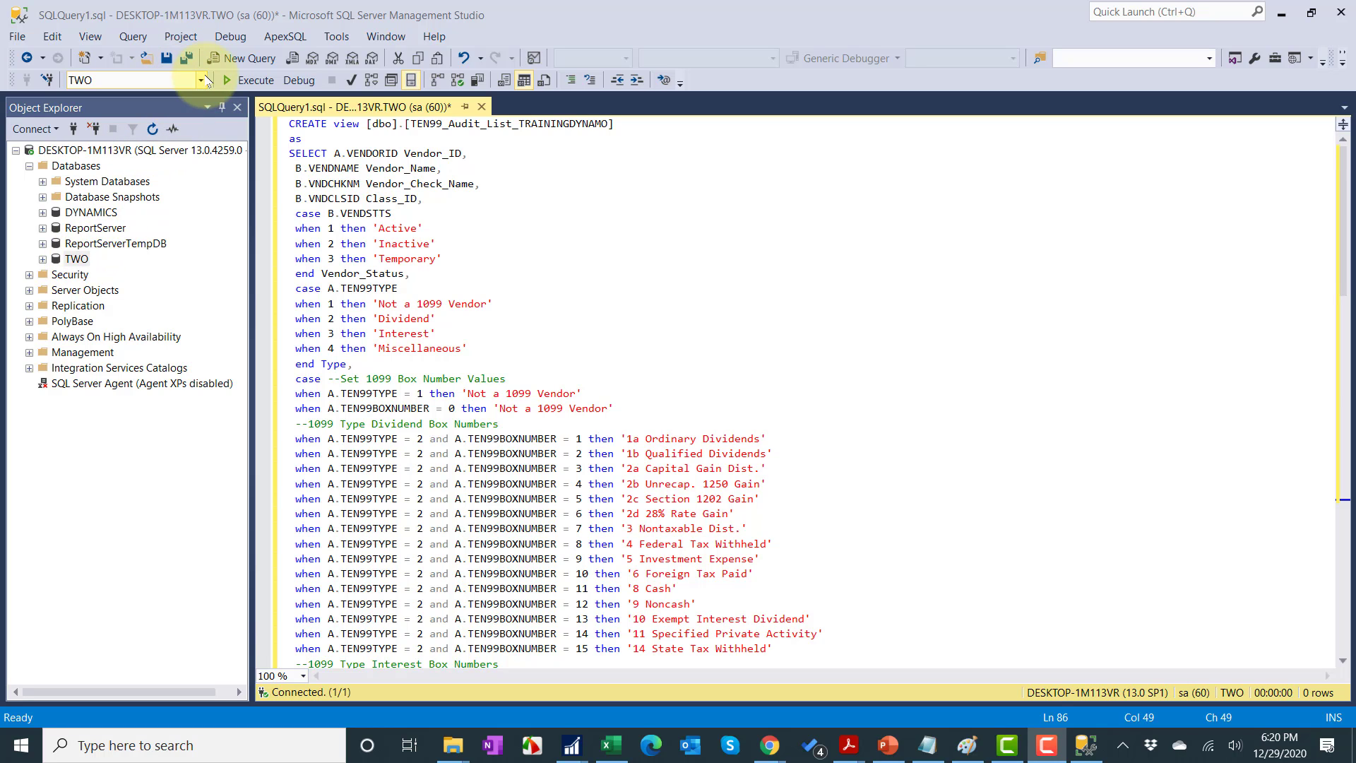
left_click(201, 80)
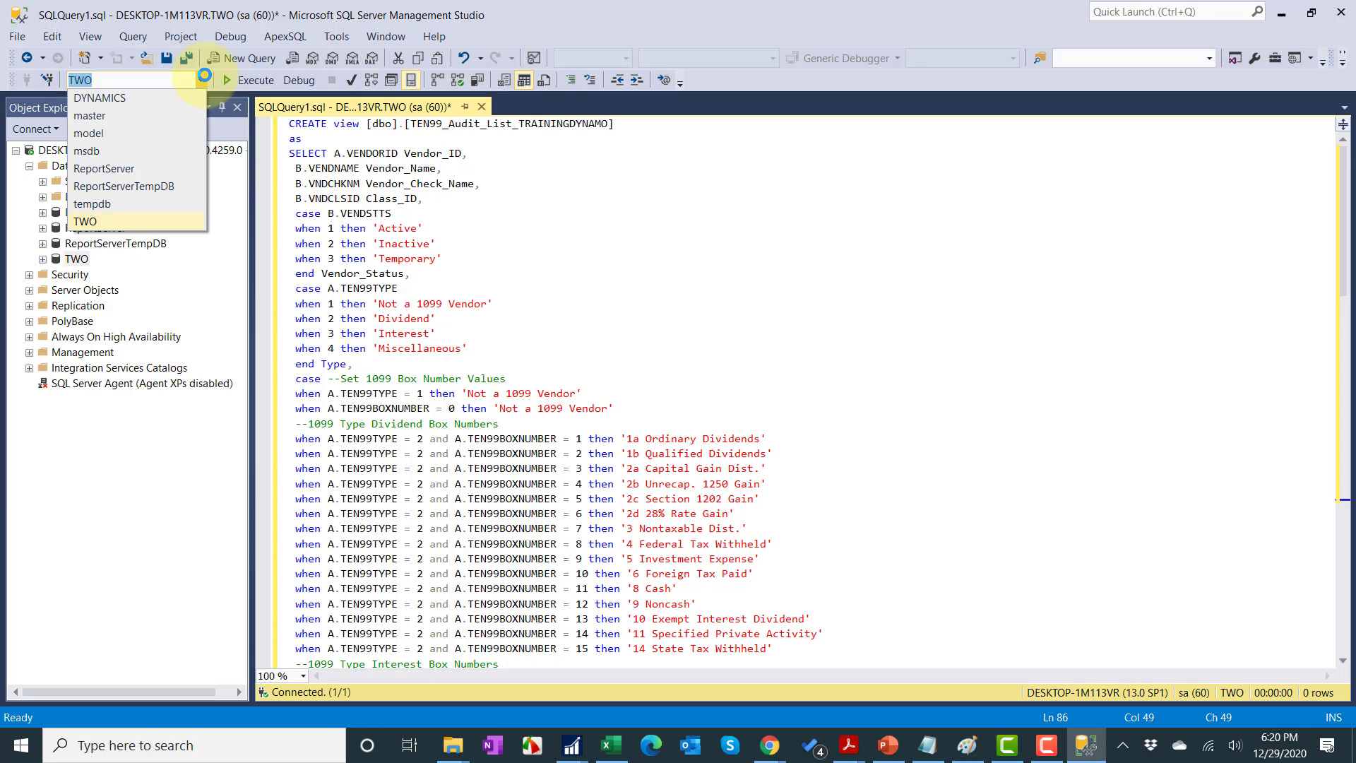
left_click(500, 149)
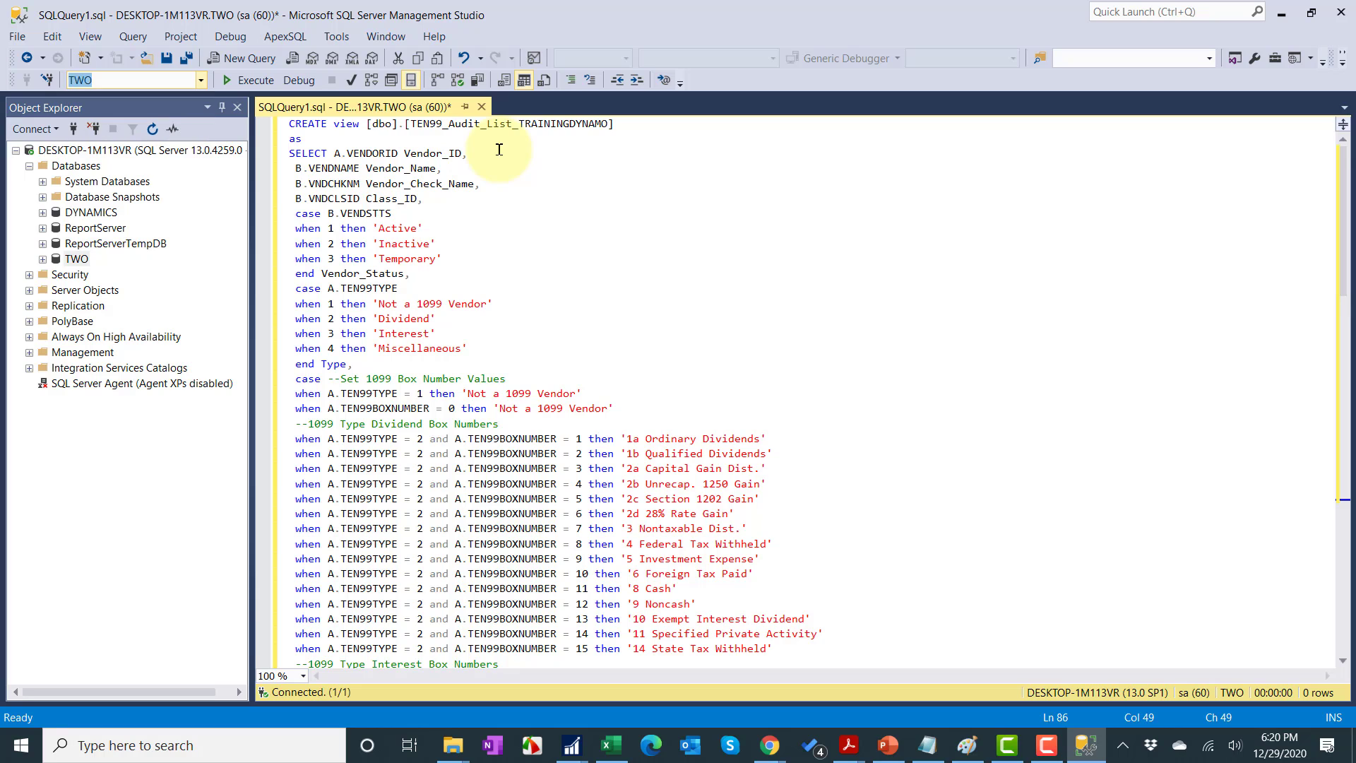
left_click(235, 60)
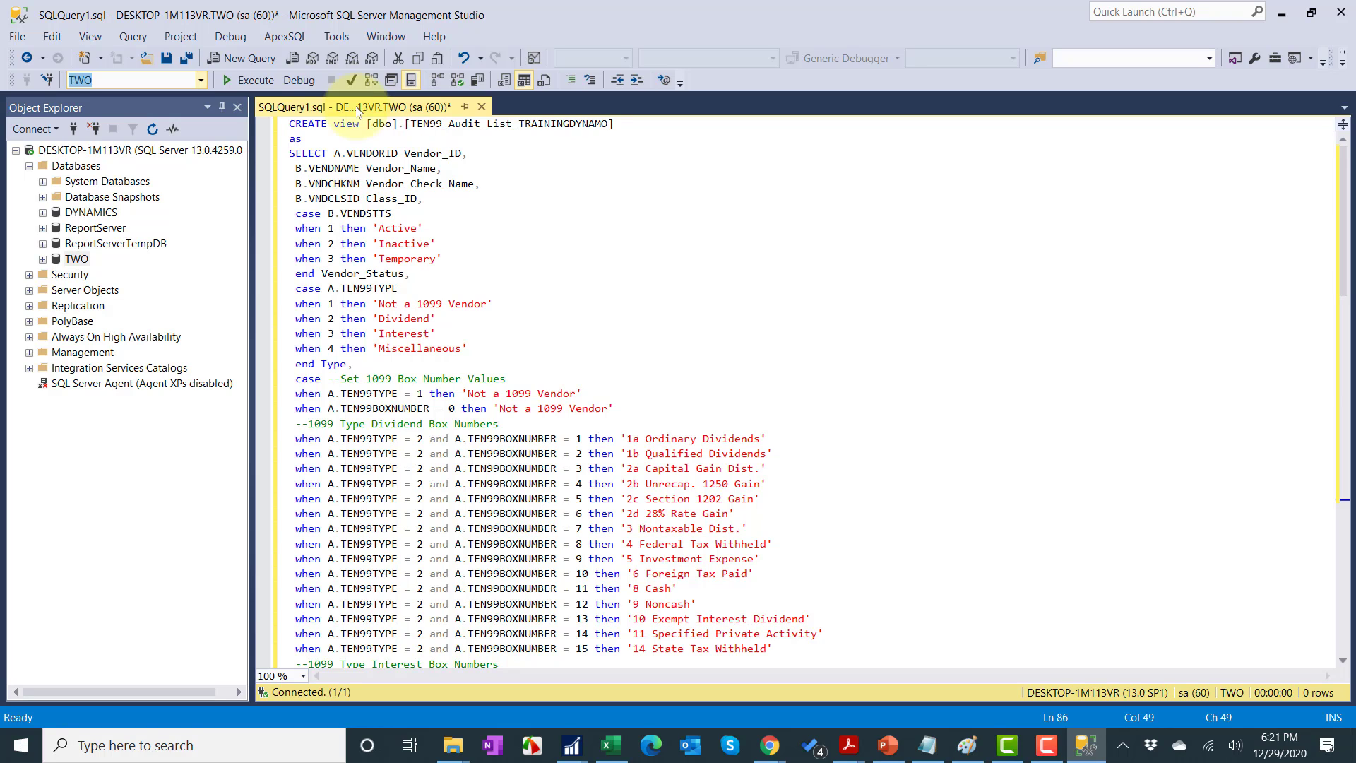
left_click(240, 80)
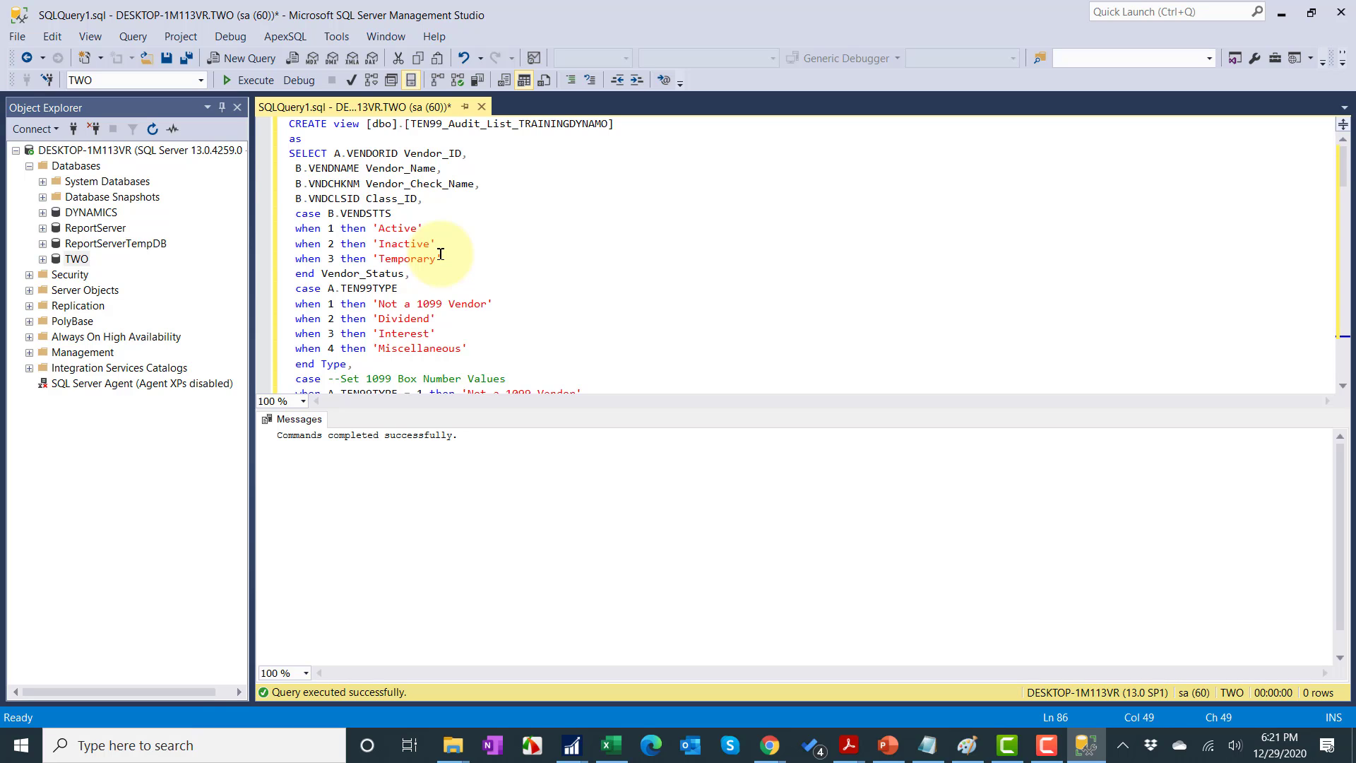
Examine the script's 1099 box number cases and highlight the Nonemployee Compensation entry for Miscellaneous box 7.
scroll(477, 281, "down", 3)
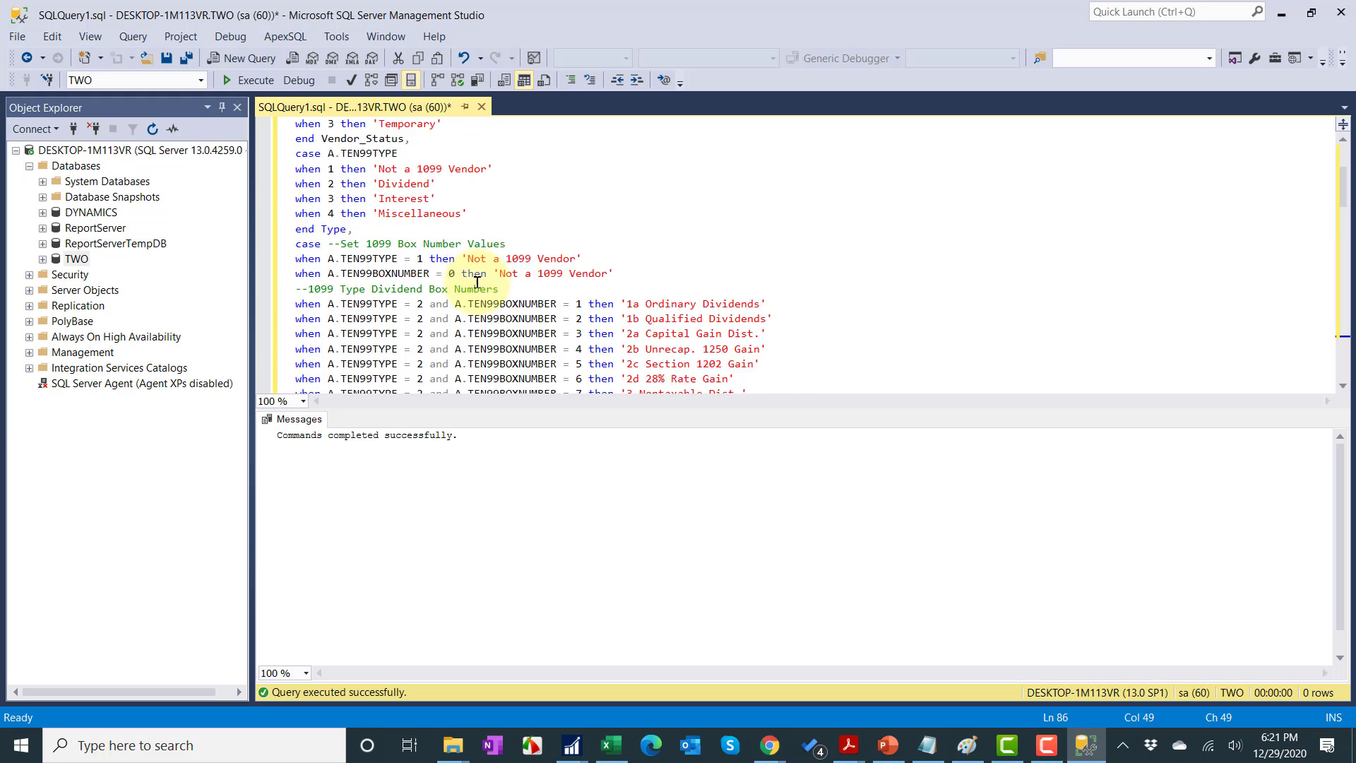
scroll(476, 282, "down", 2)
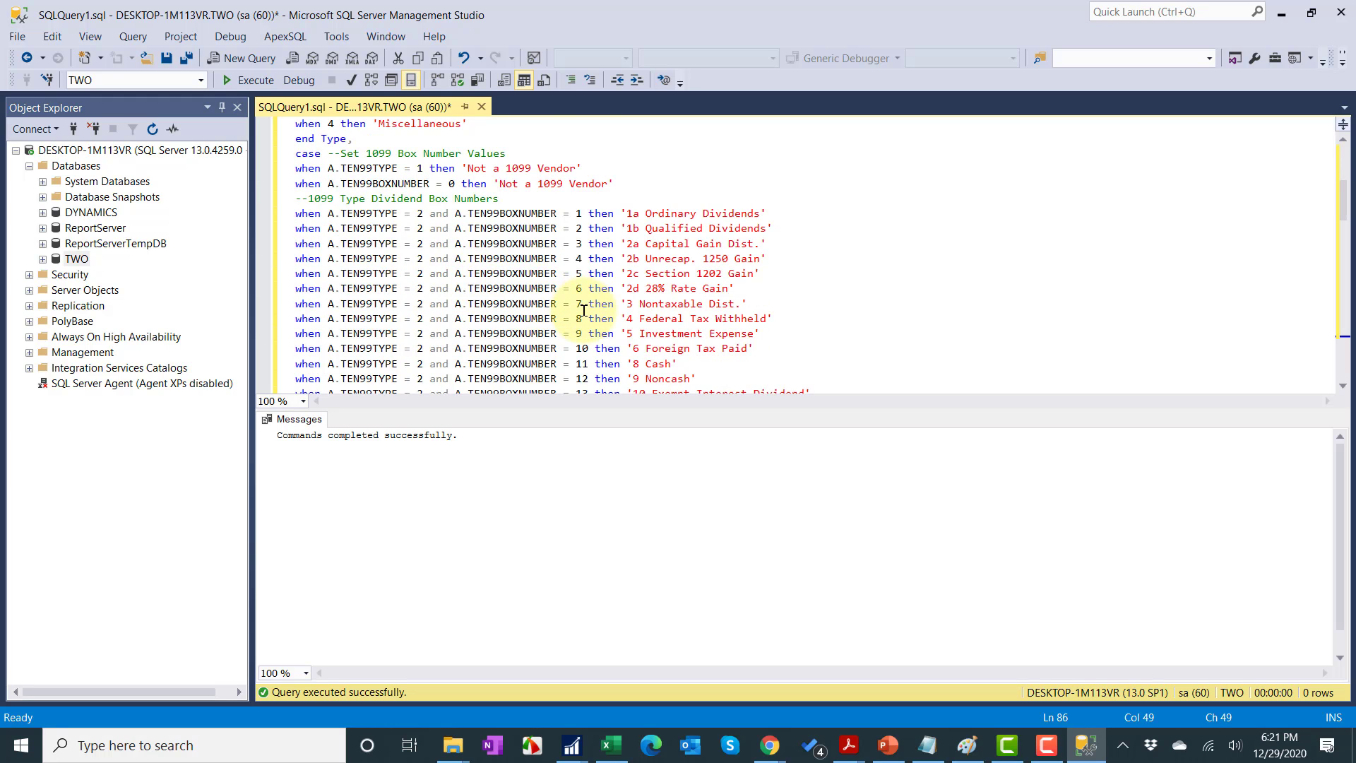
scroll(584, 311, "down", 5)
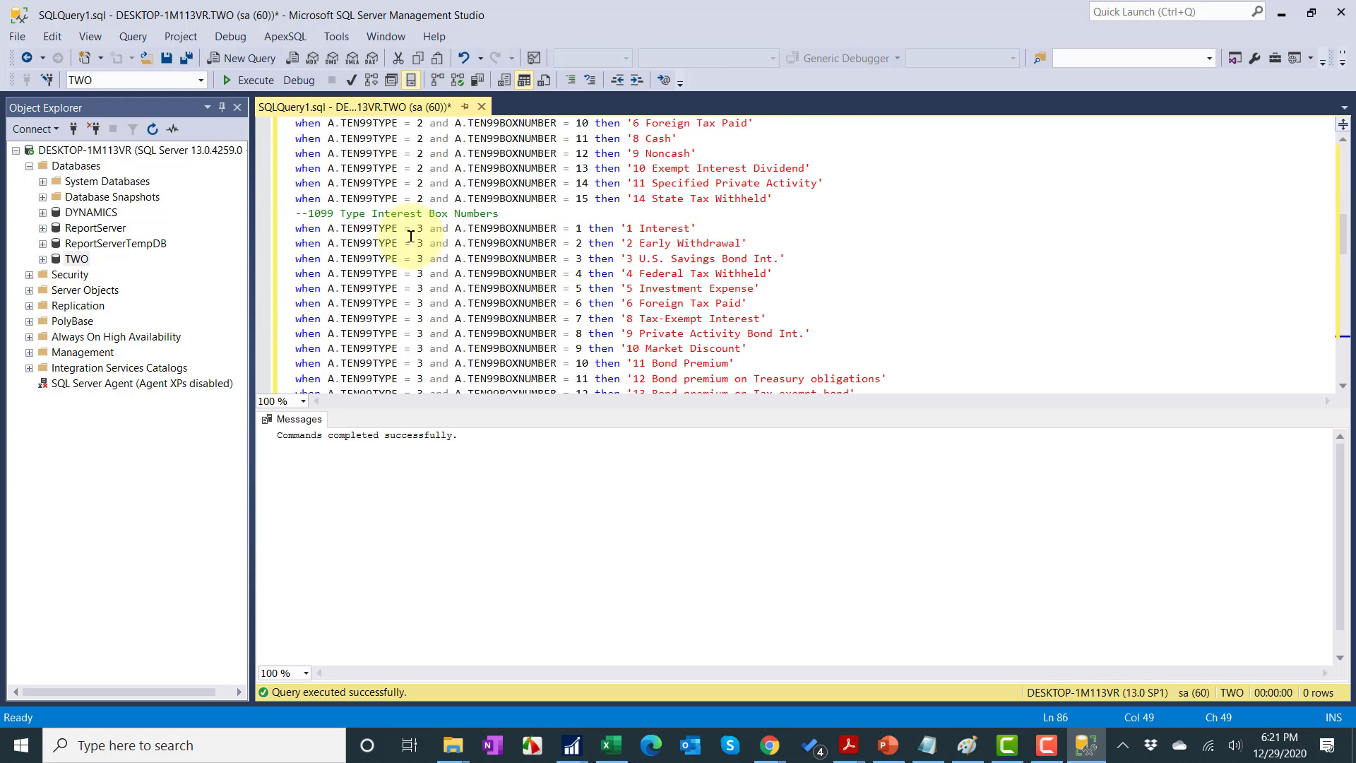
scroll(410, 236, "down", 4)
scroll(410, 236, "down", 2)
scroll(410, 235, "up", 1)
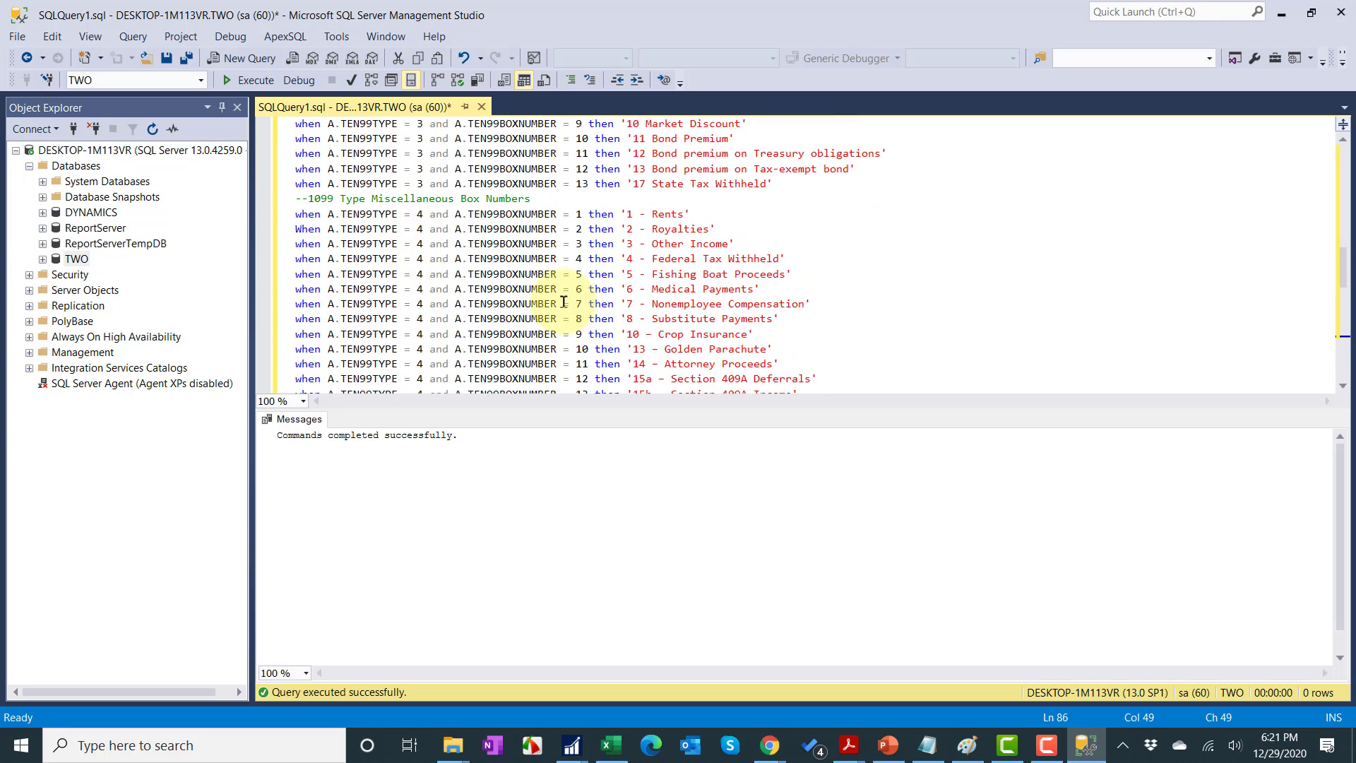
left_click_drag(573, 305, 804, 302)
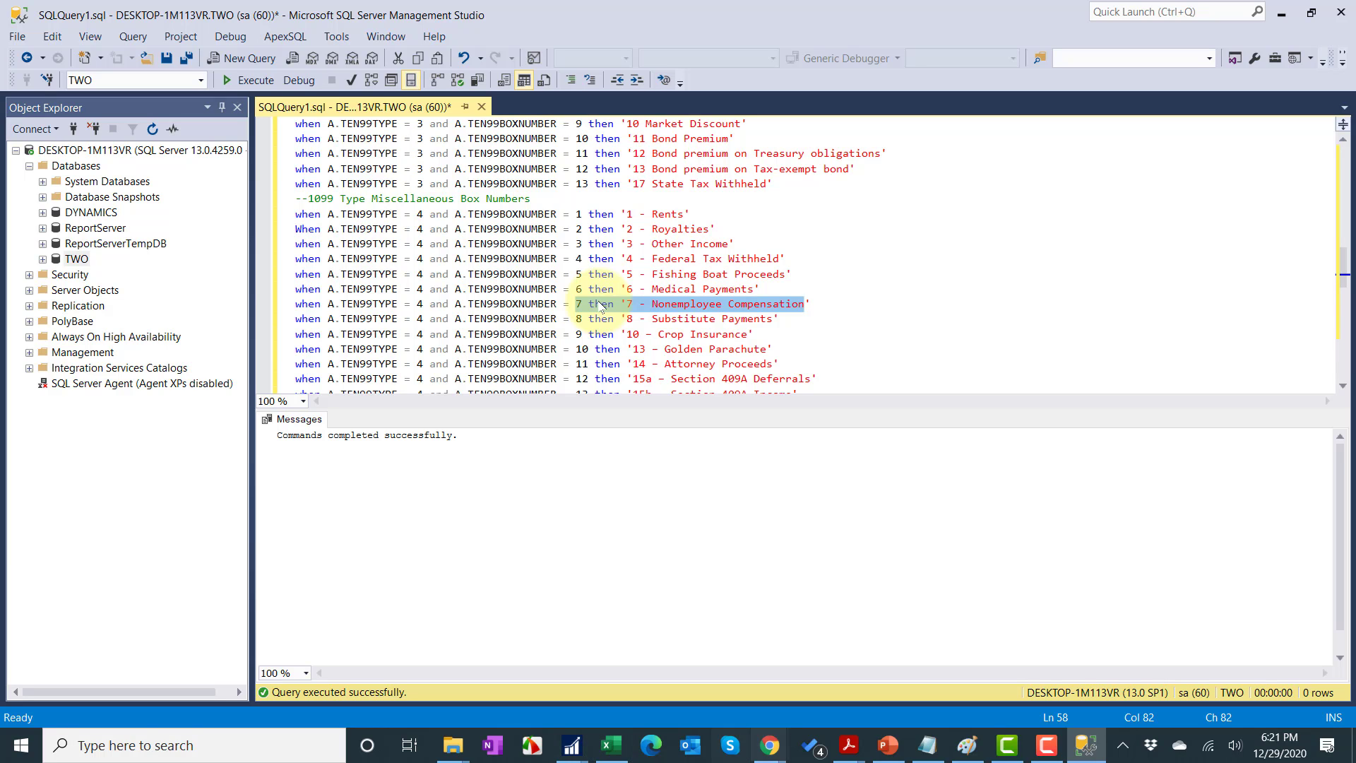
Return to the 1099 Year End Edit article in Chrome, review it from the top, and switch to the survival guide page.
left_click(769, 745)
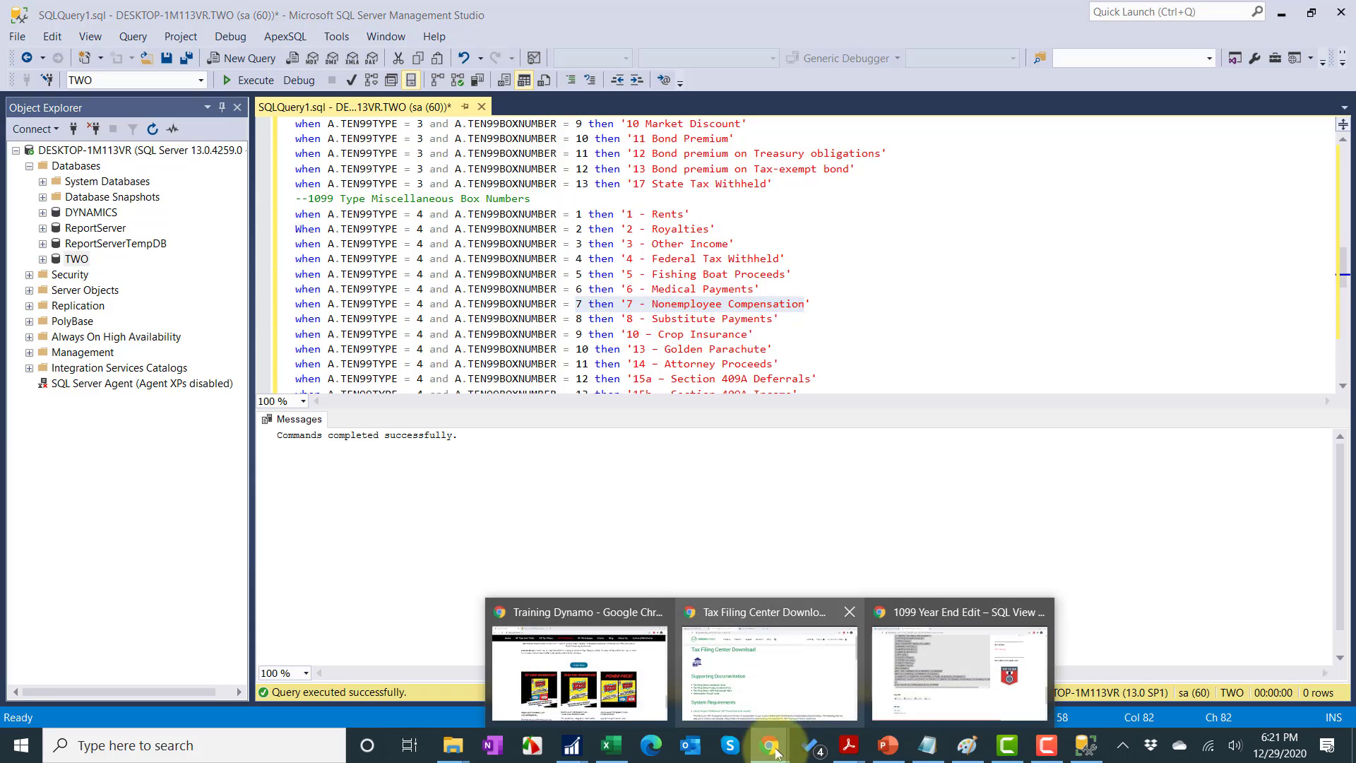
left_click(927, 692)
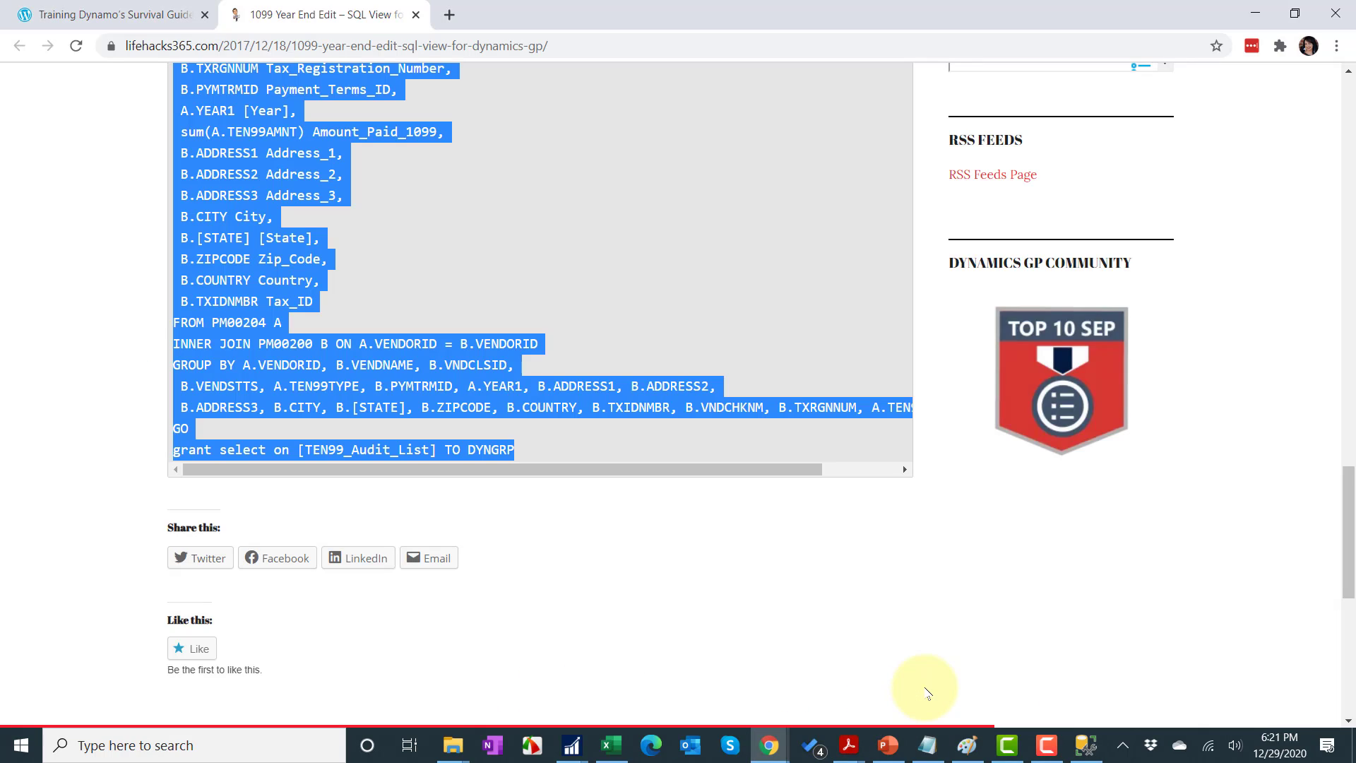
scroll(925, 691, "up", 15)
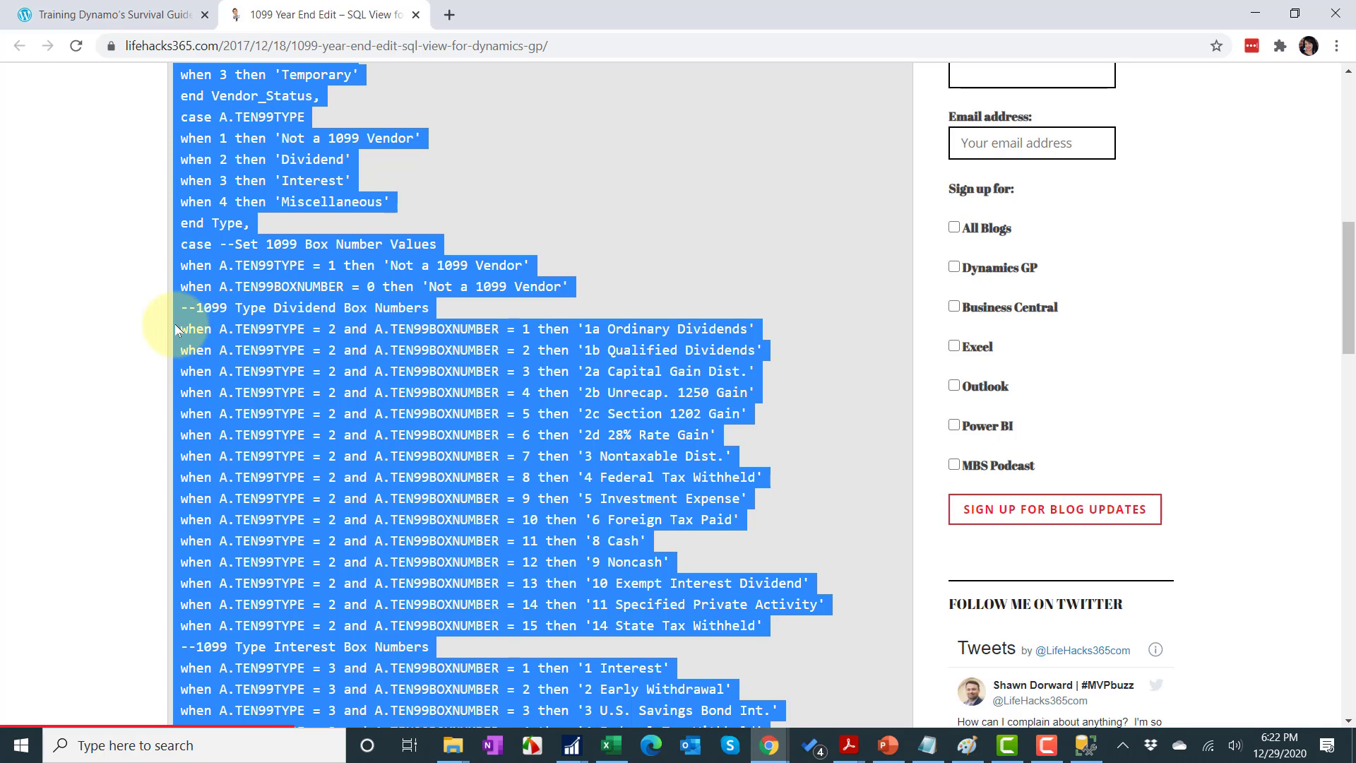
scroll(175, 323, "up", 10)
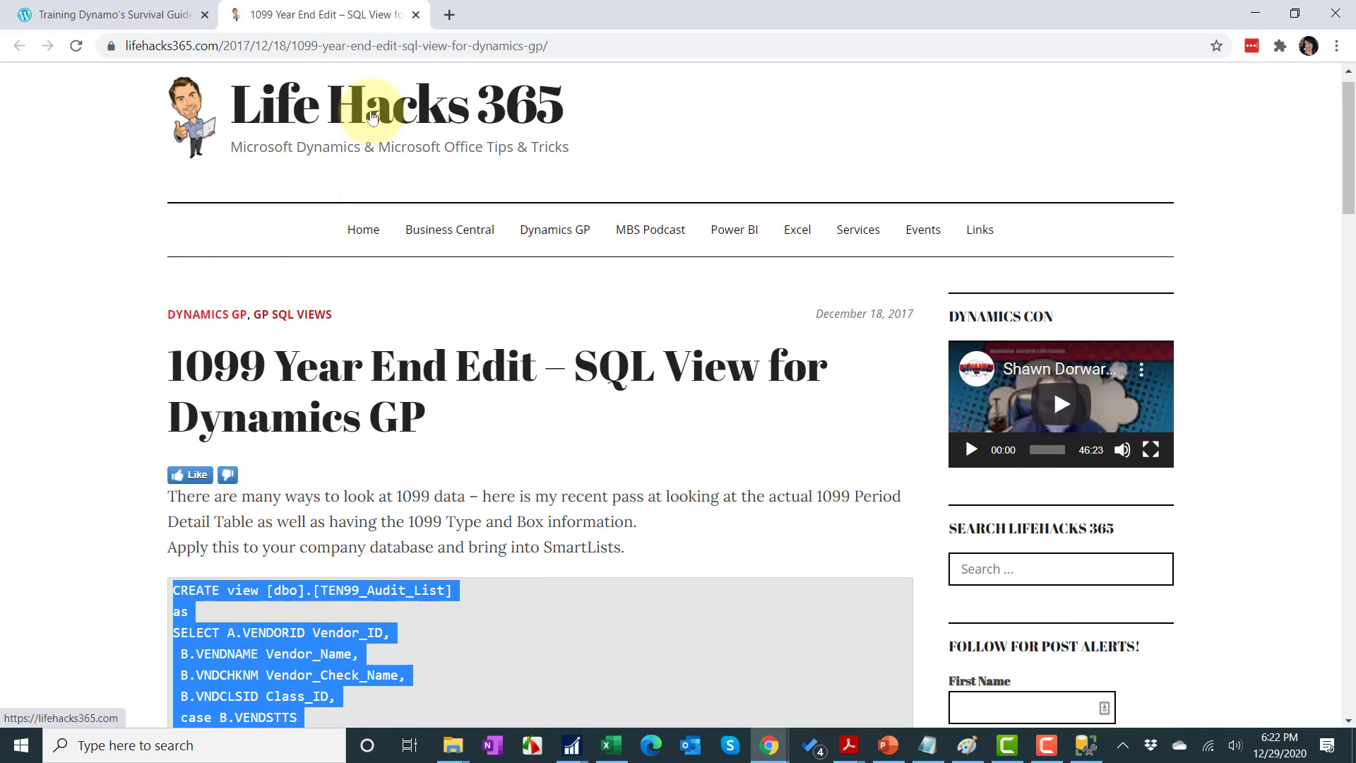
left_click(92, 14)
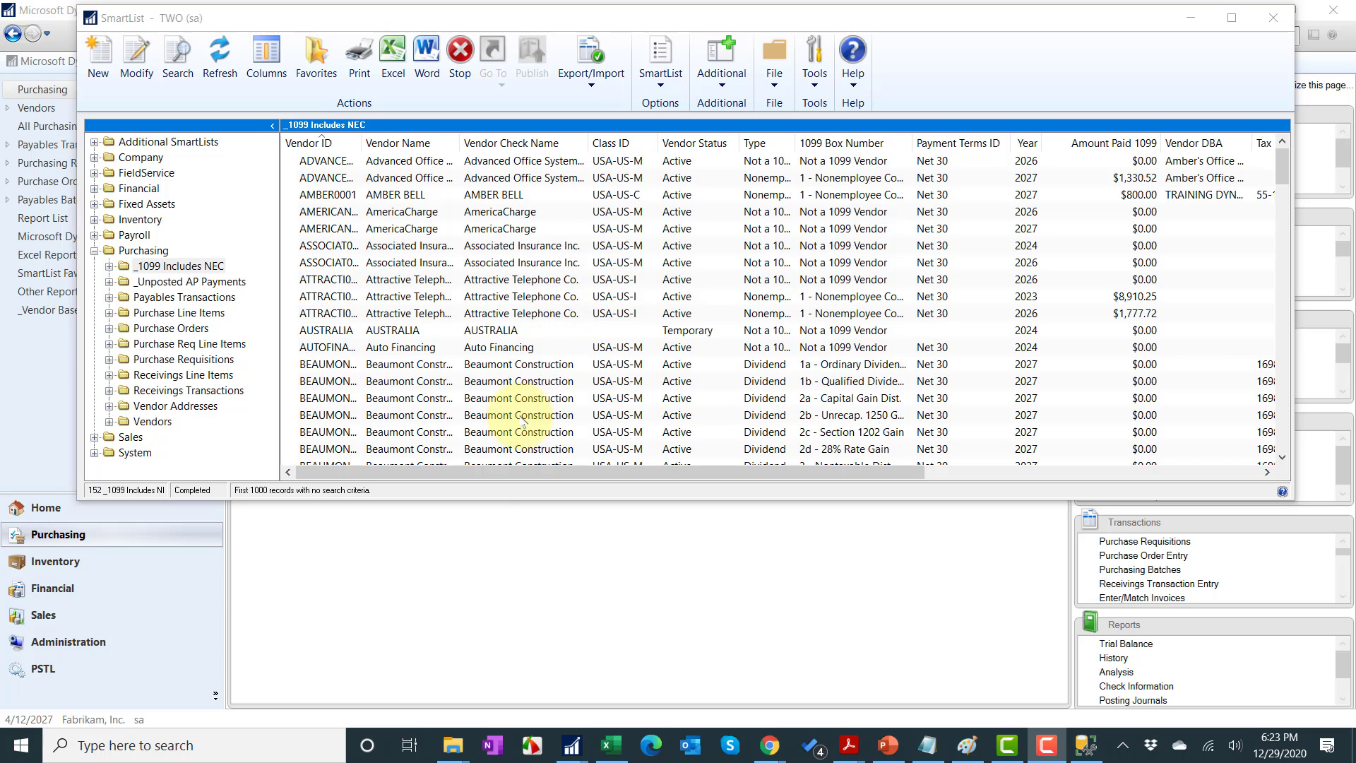
Review the 1099 amount, tax ID and address columns of the _1099 Includes NEC SmartList, then close SmartList.
left_click_drag(500, 474, 735, 480)
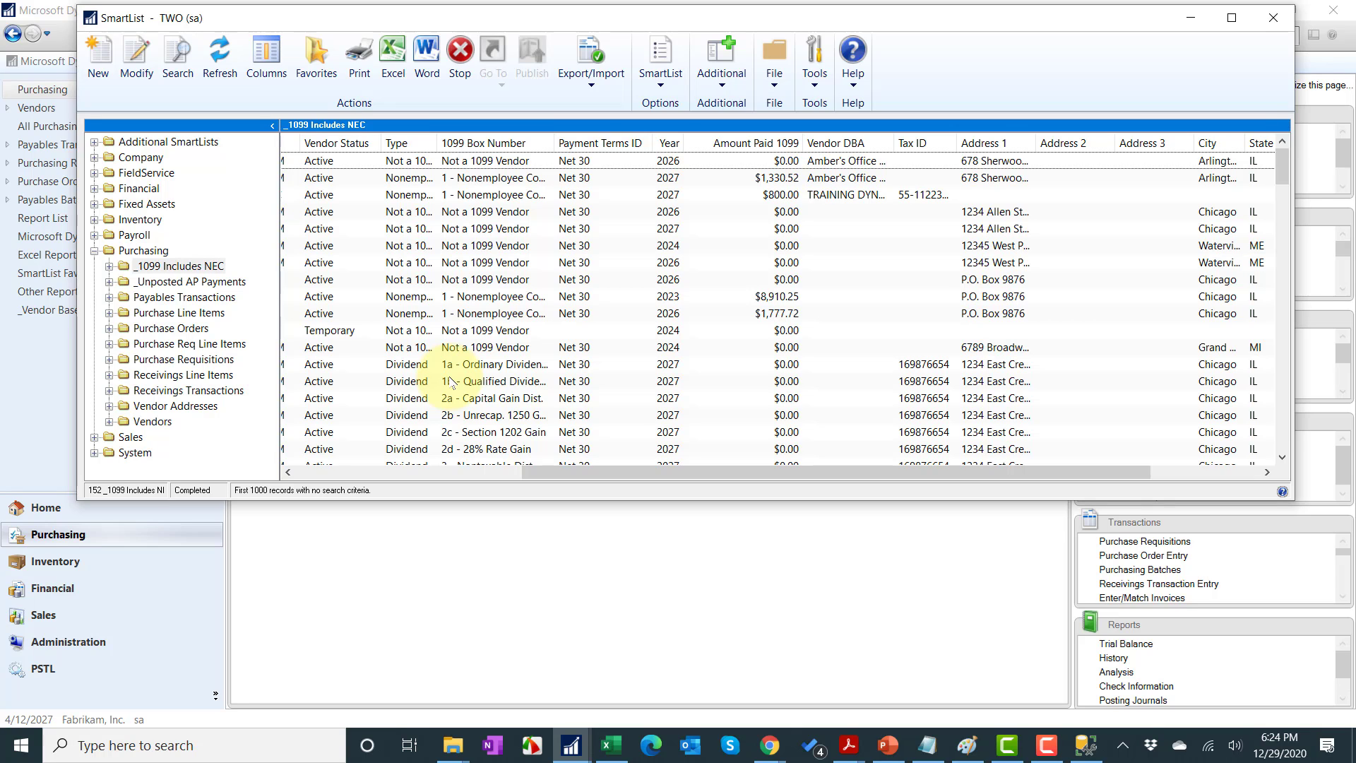
left_click(1269, 15)
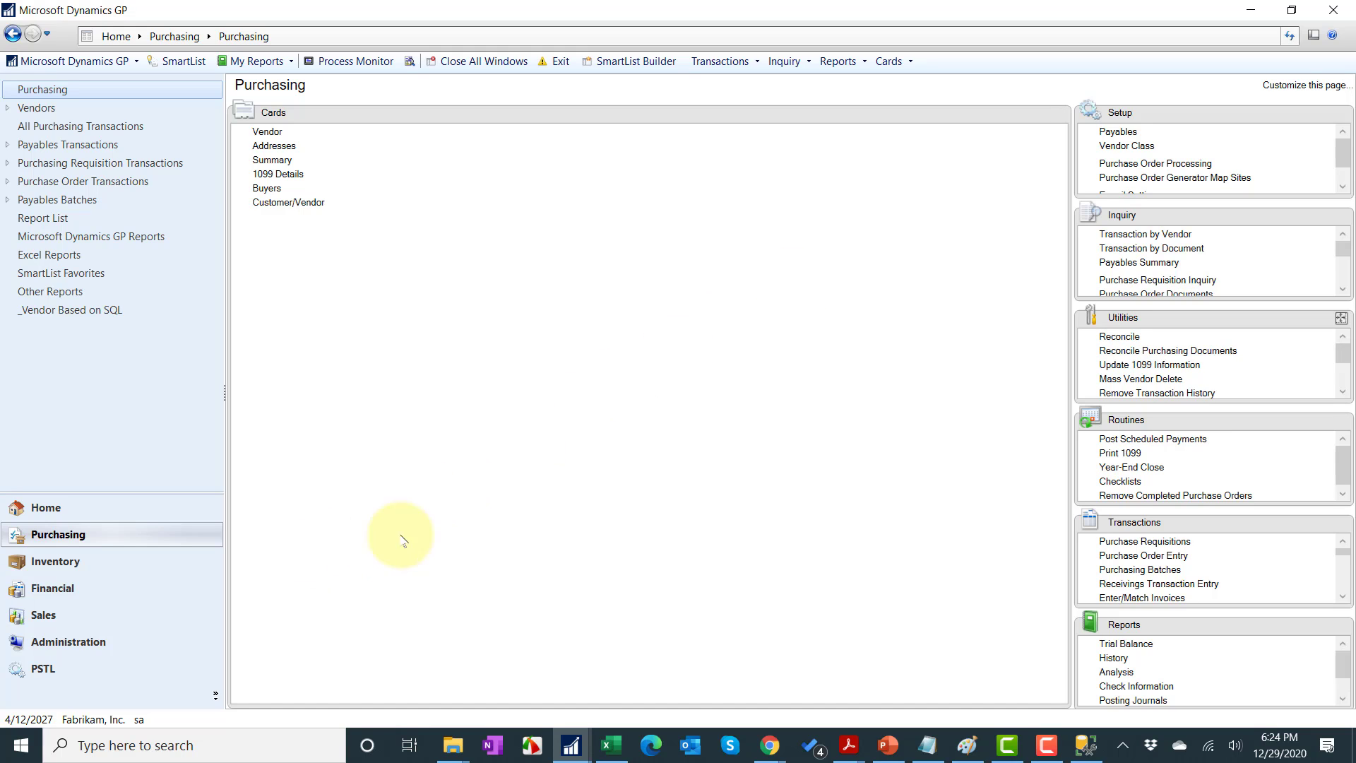
Open the Purchasing Reconcile utility, choose Calendar Year reconciliation, inspect the year and 1099 amount options, and close the window without processing.
left_click(1340, 319)
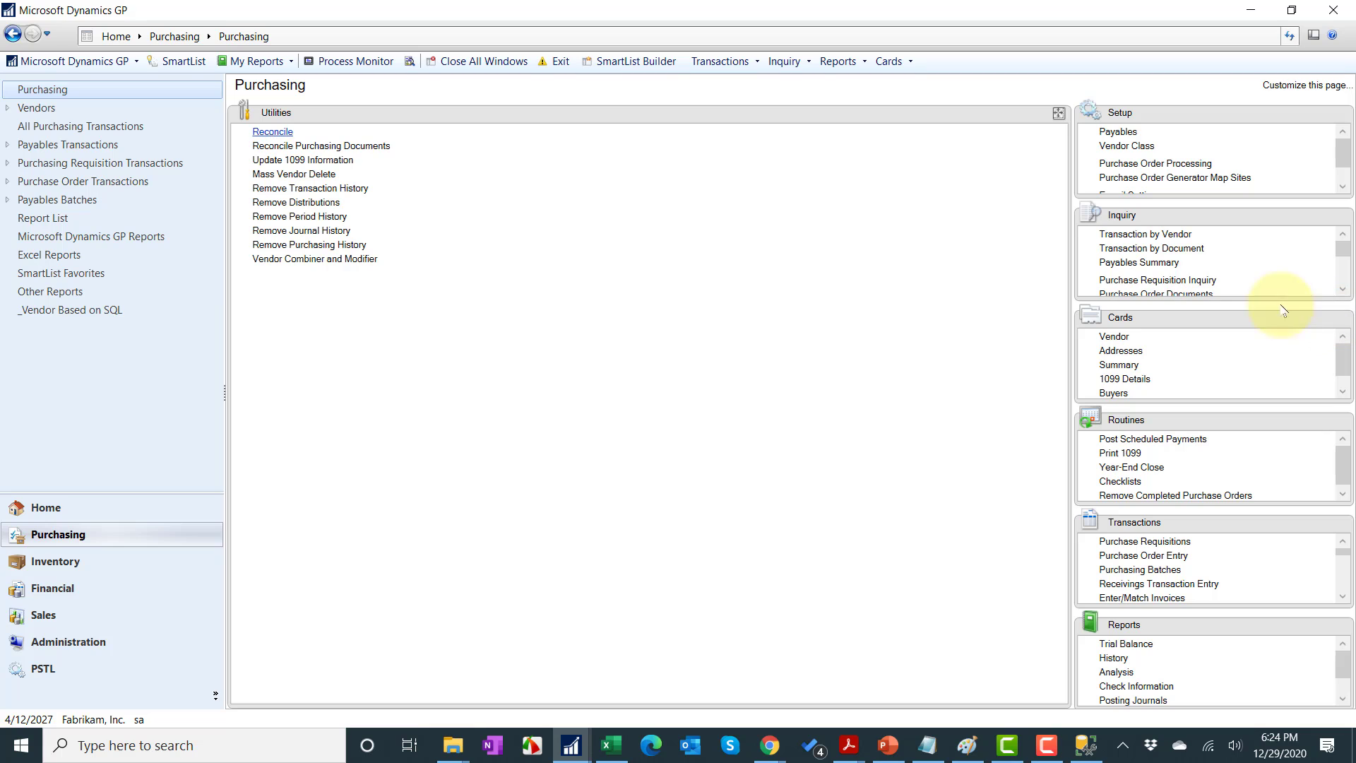
left_click(271, 138)
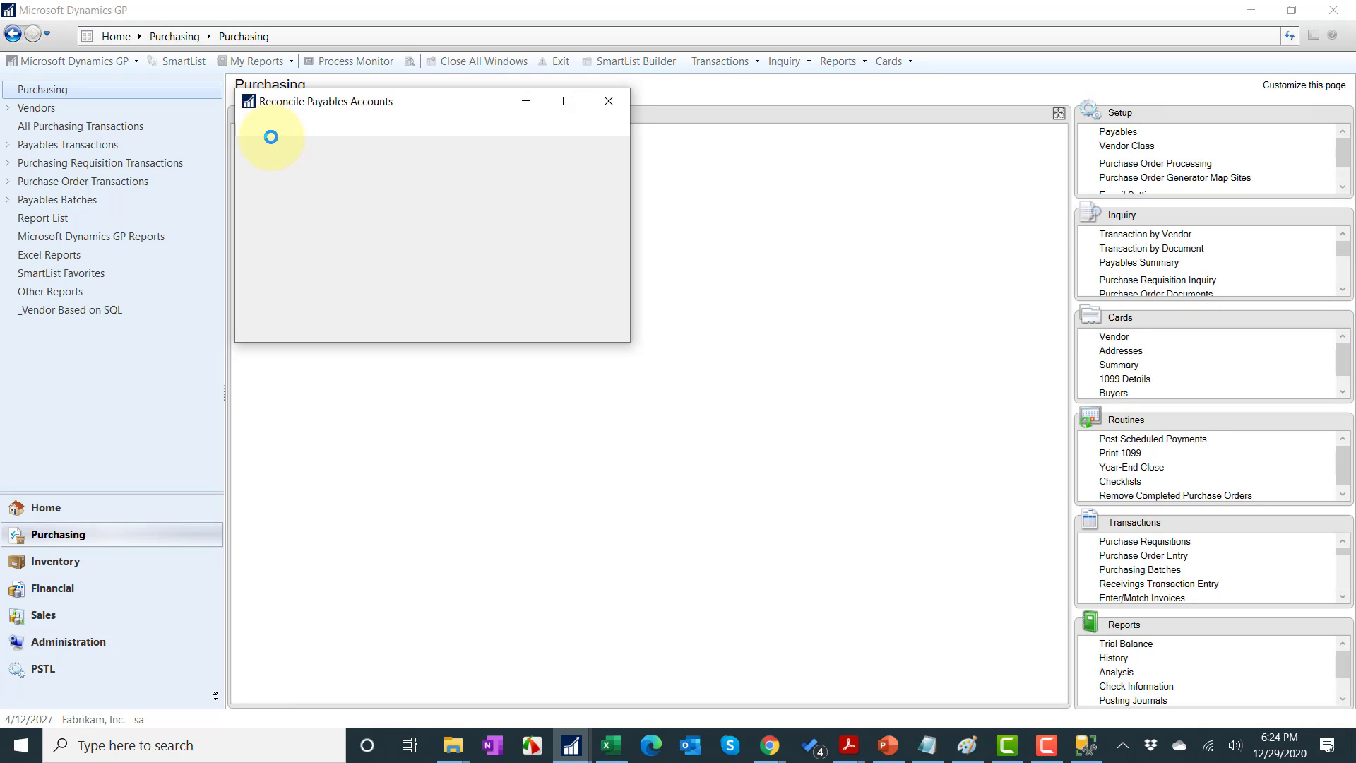
left_click(282, 290)
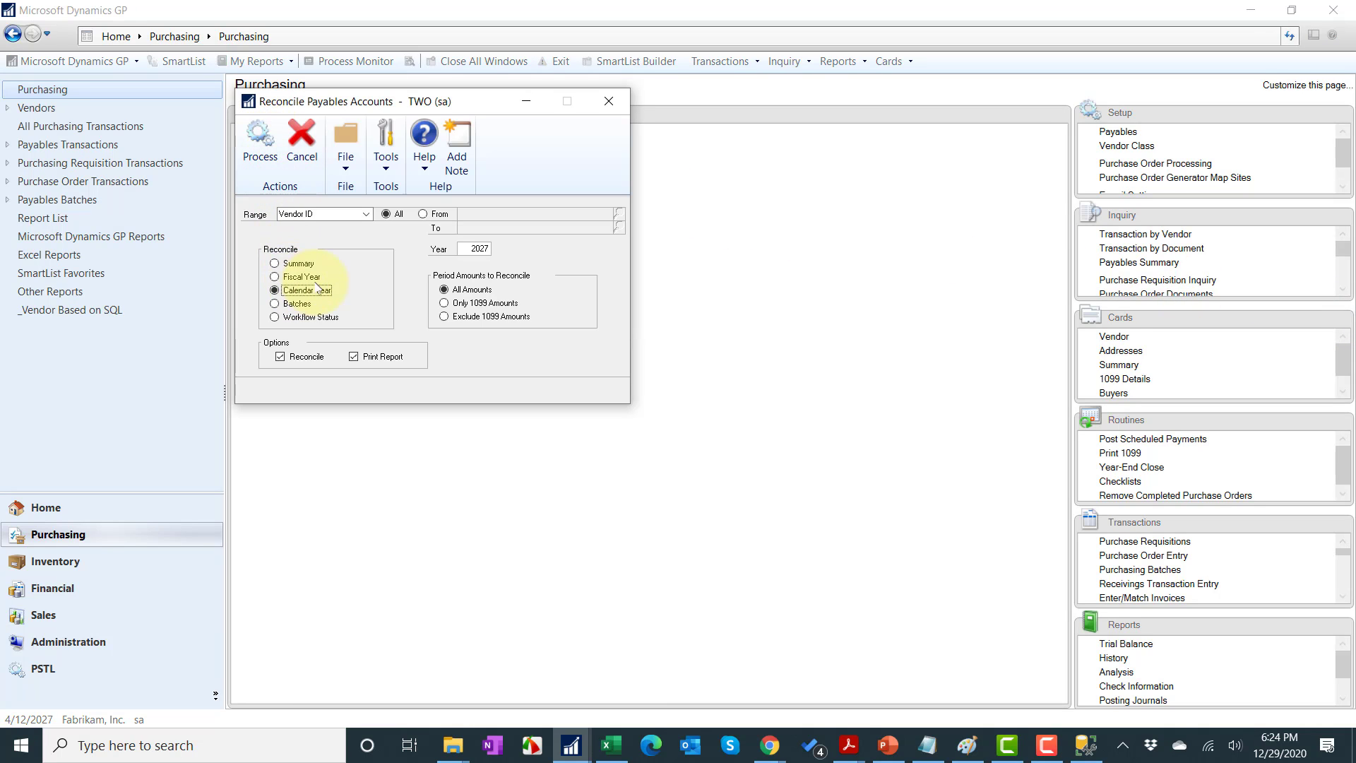
double_click(475, 249)
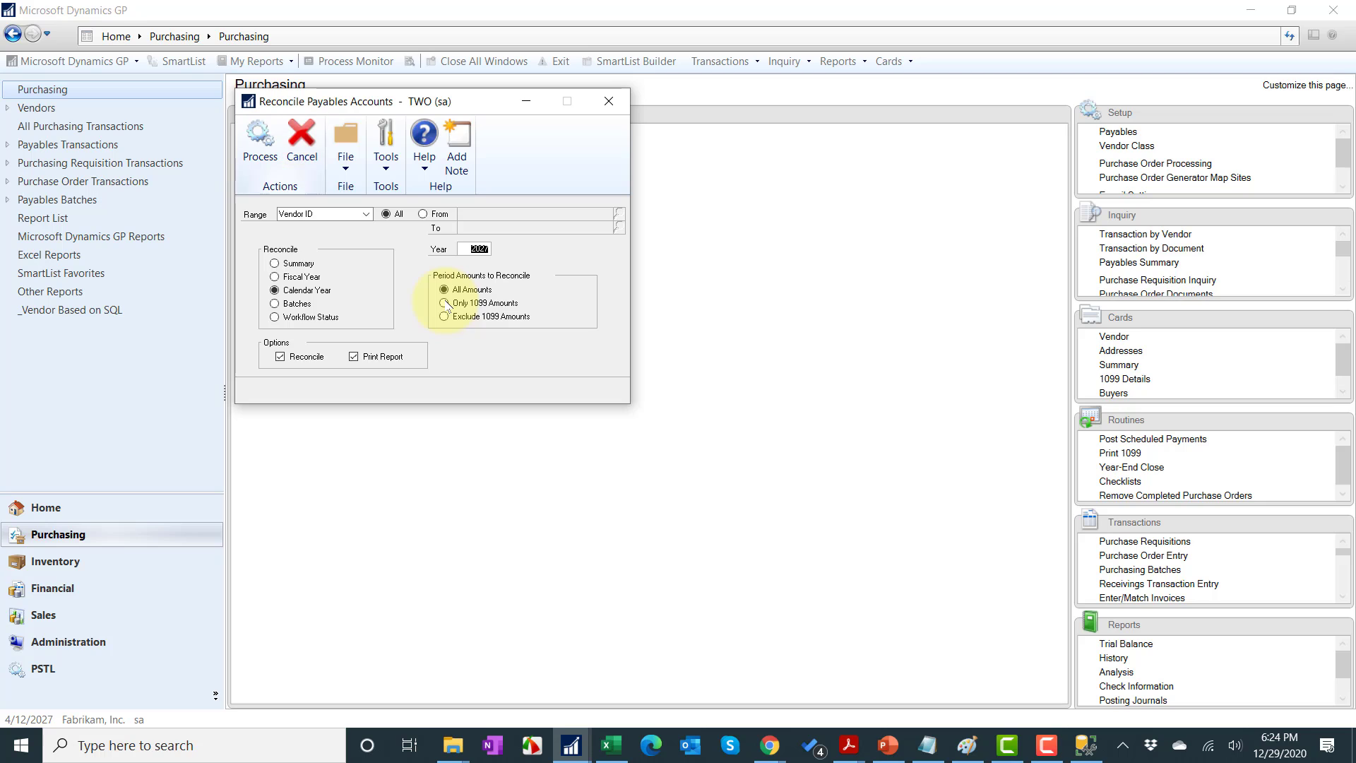
left_click_drag(348, 104, 511, 104)
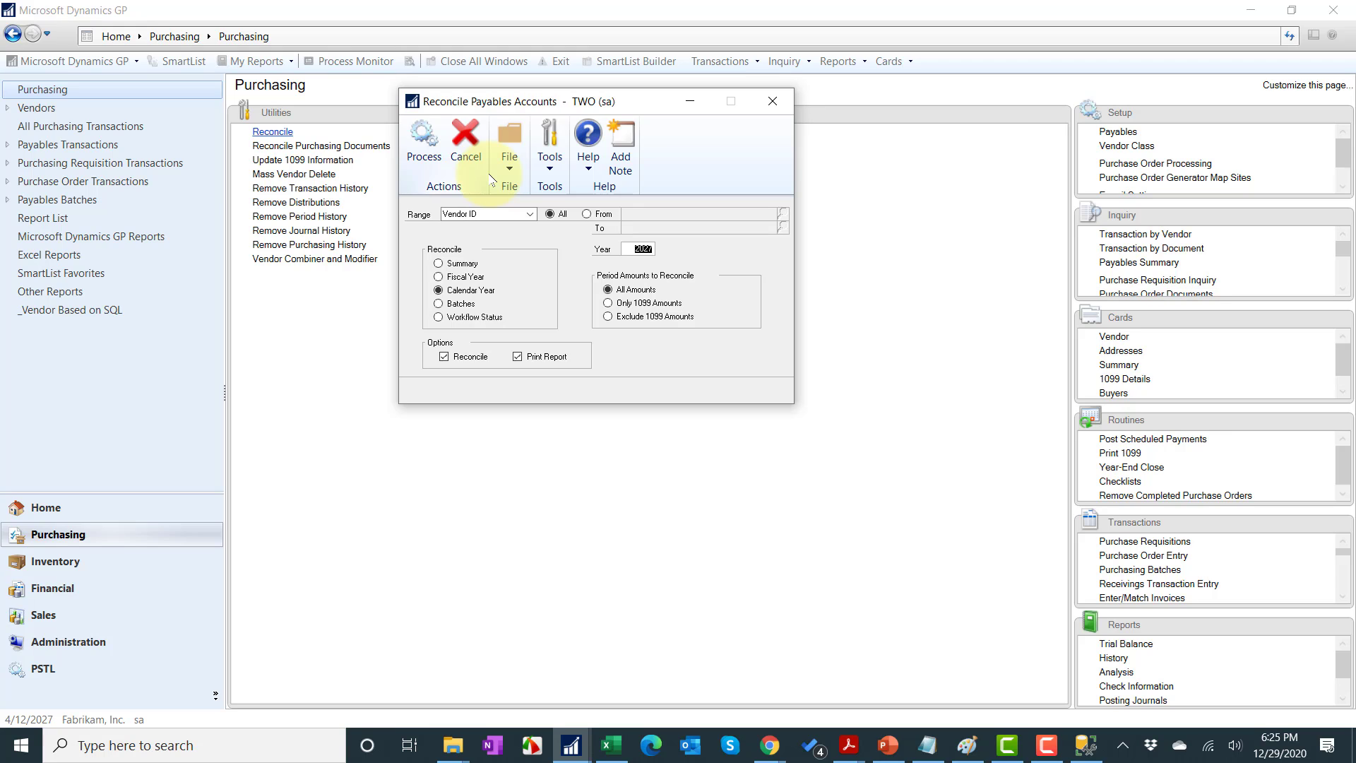
left_click(773, 101)
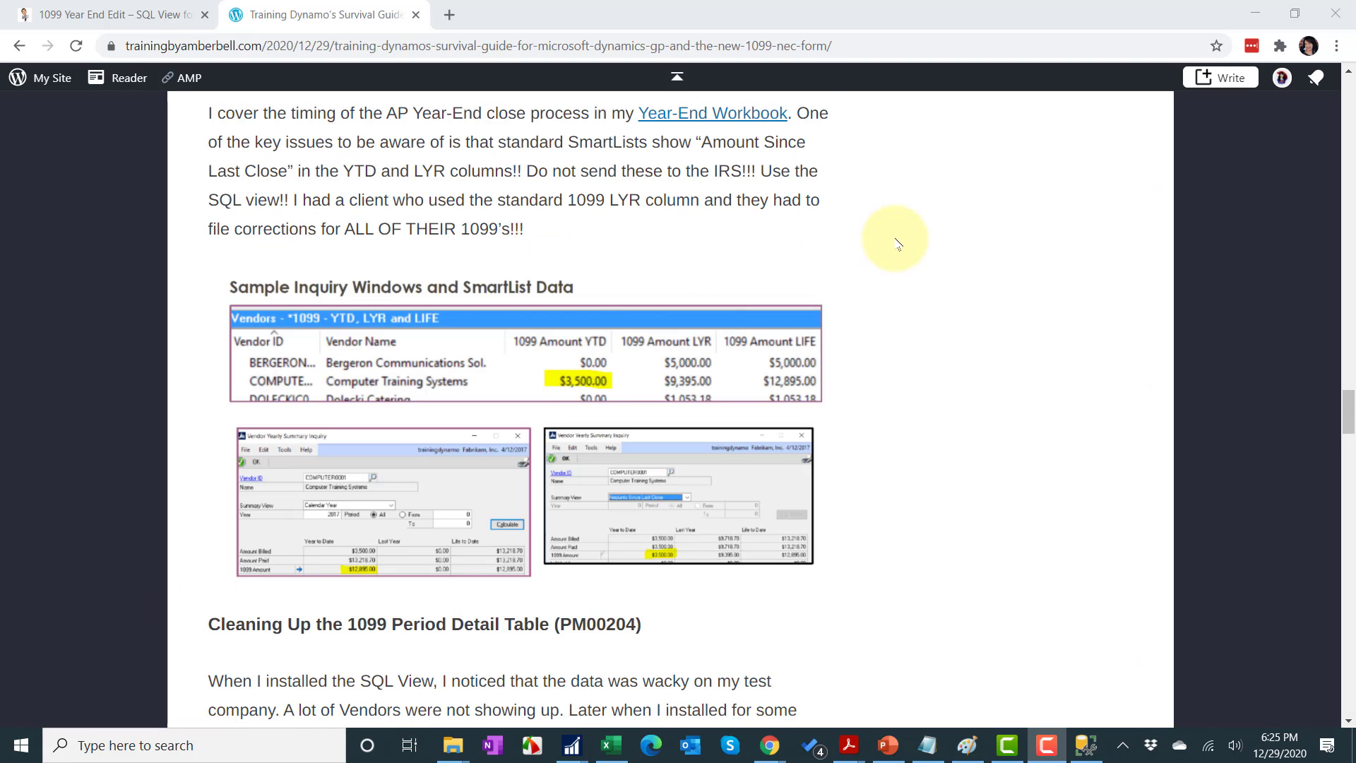
Read the survival guide's sections on SmartList YTD and LYR fields, PM00204 table cleanup, and the SQL view including 1099-NEC.
scroll(895, 244, "up", 2)
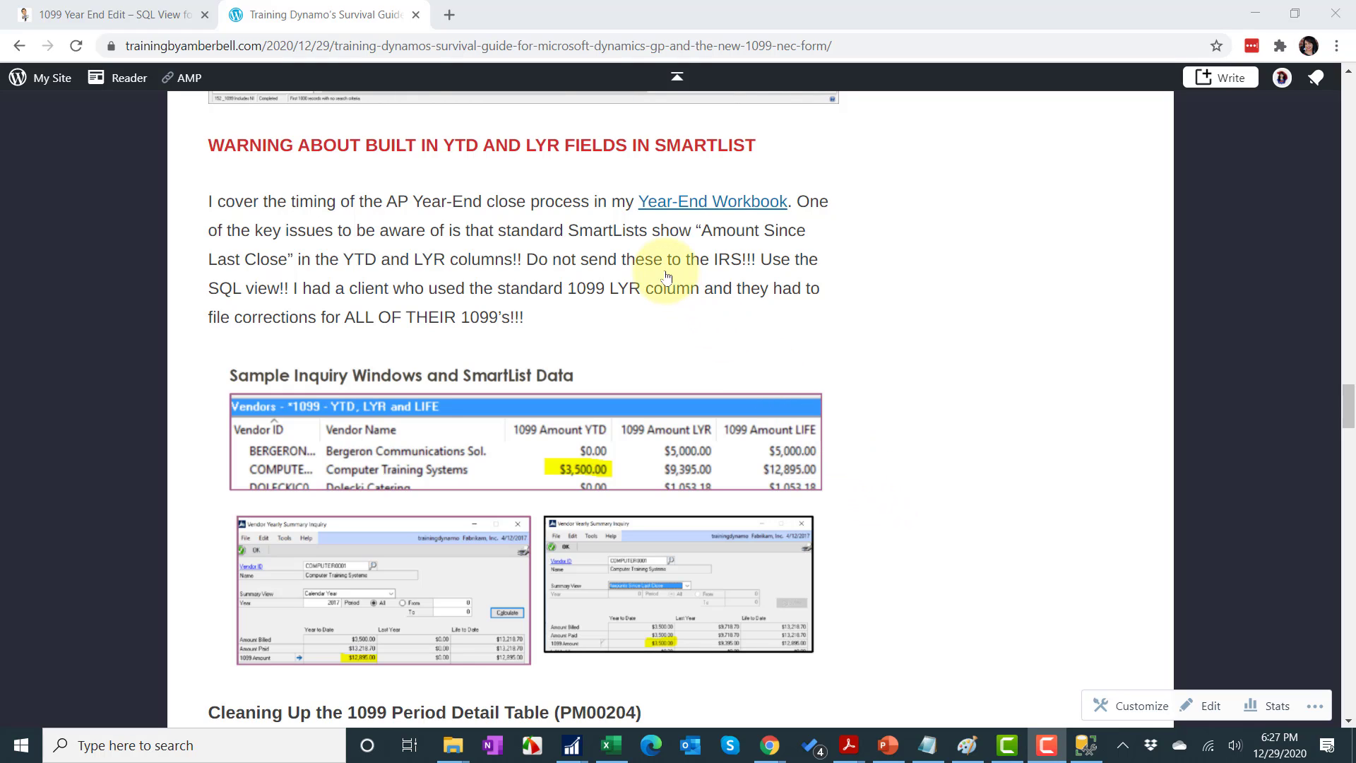
scroll(523, 282, "down", 5)
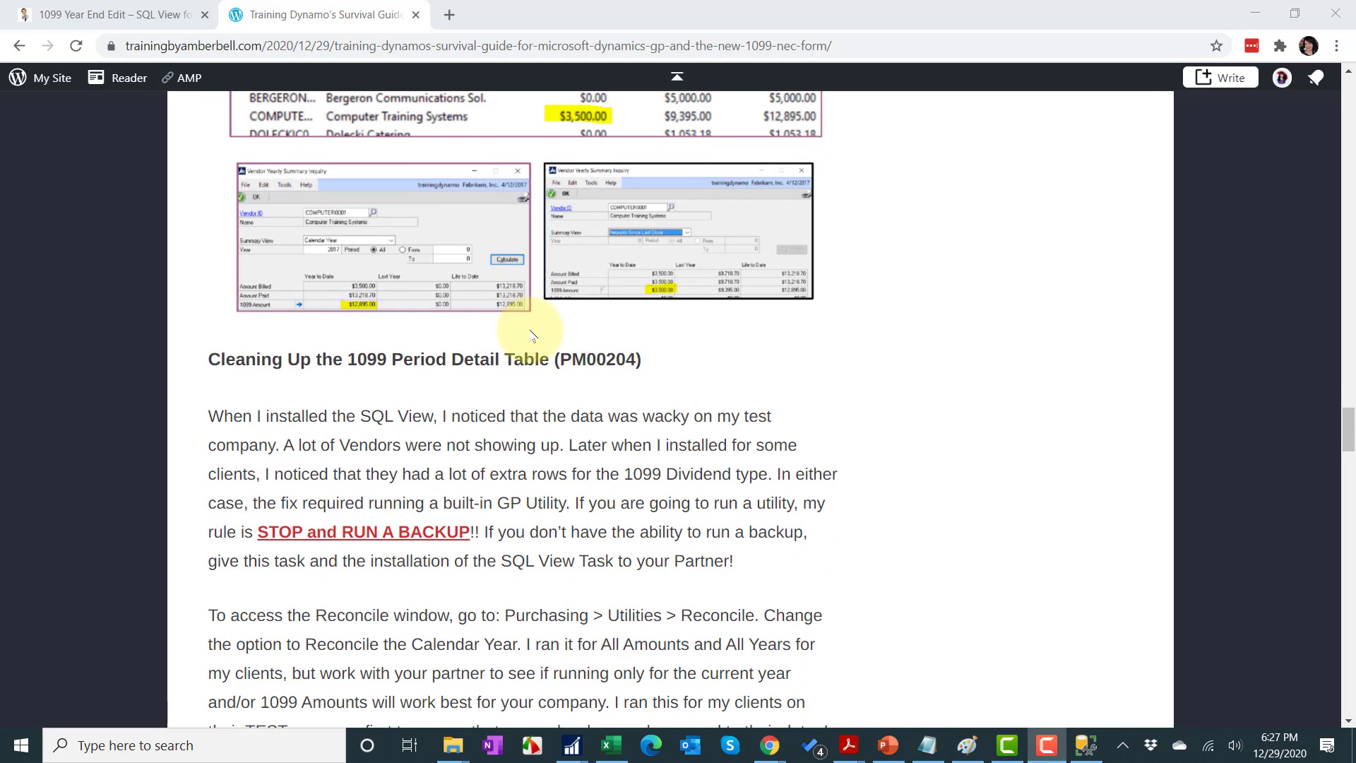
scroll(531, 339, "down", 2)
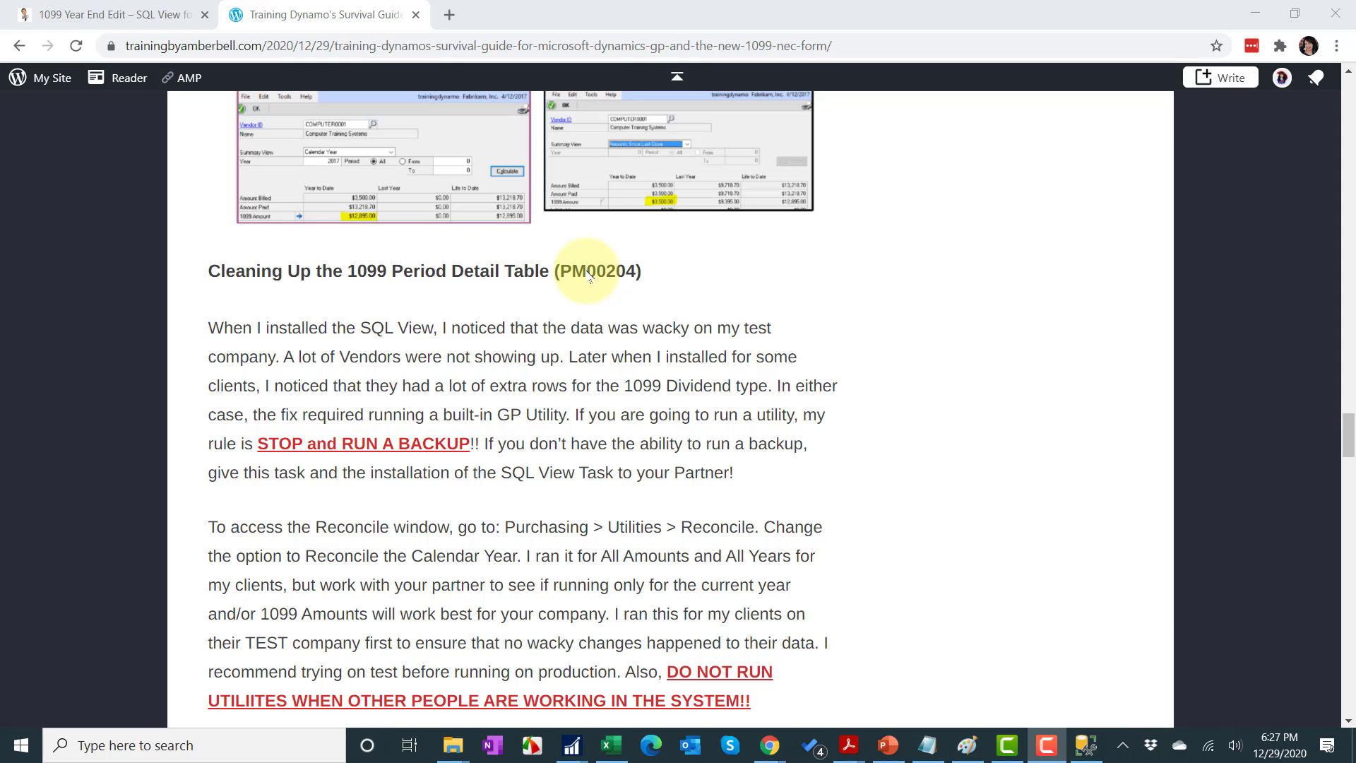
scroll(548, 342, "down", 6)
scroll(548, 342, "down", 1)
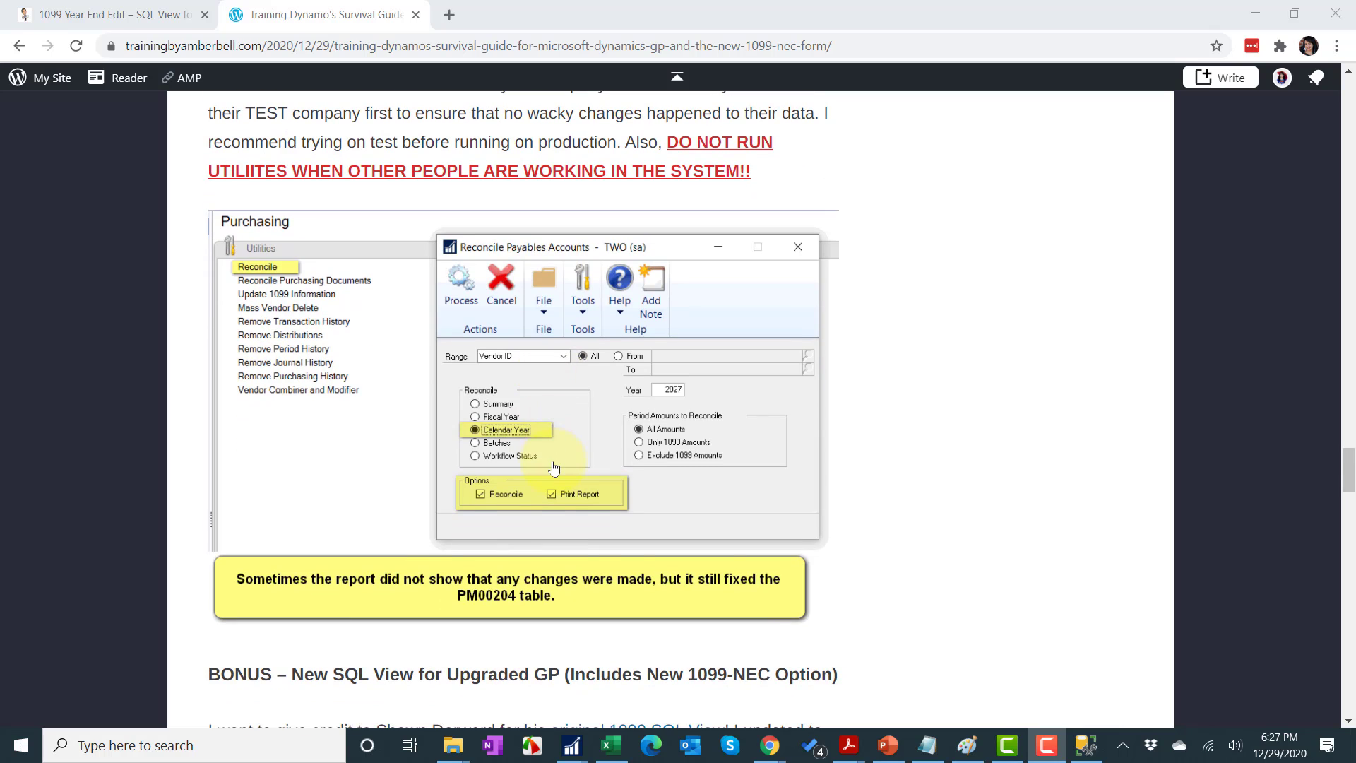
scroll(551, 456, "down", 7)
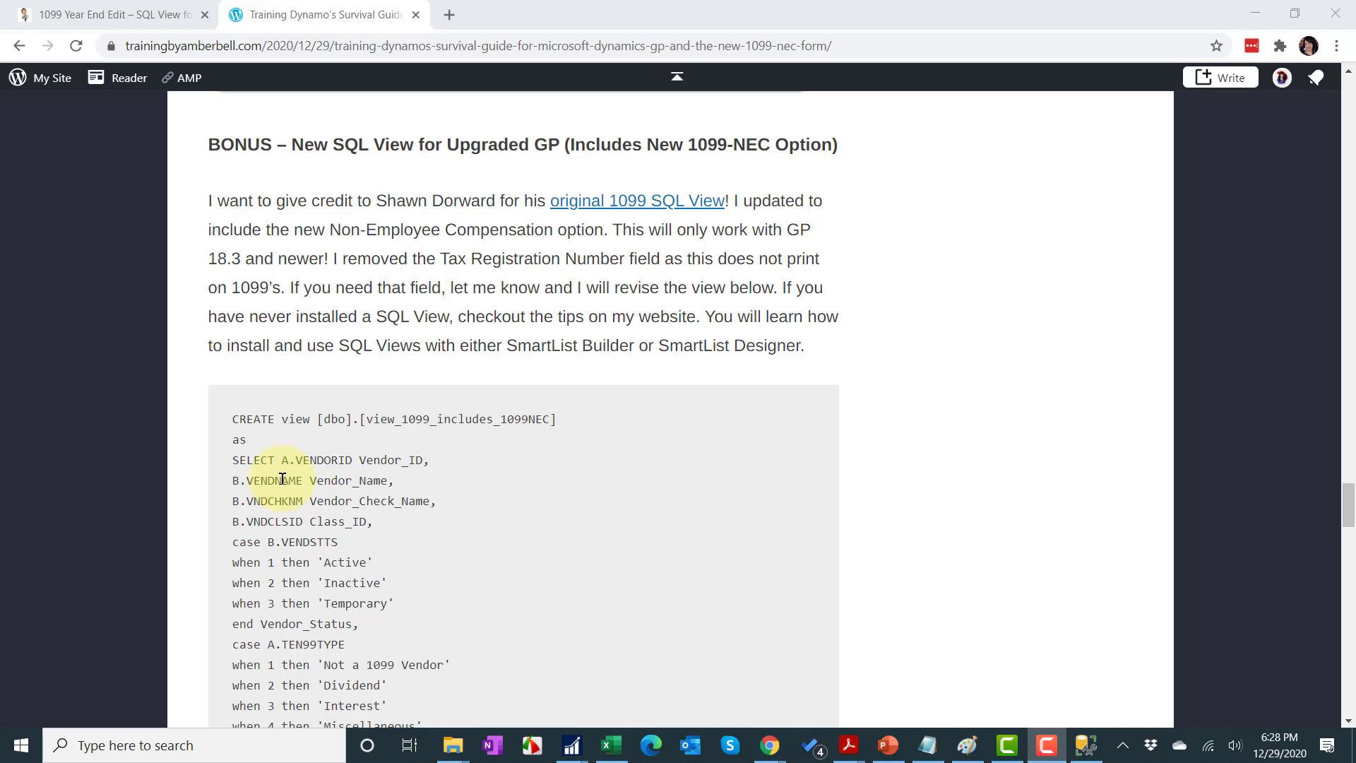
scroll(282, 479, "down", 3)
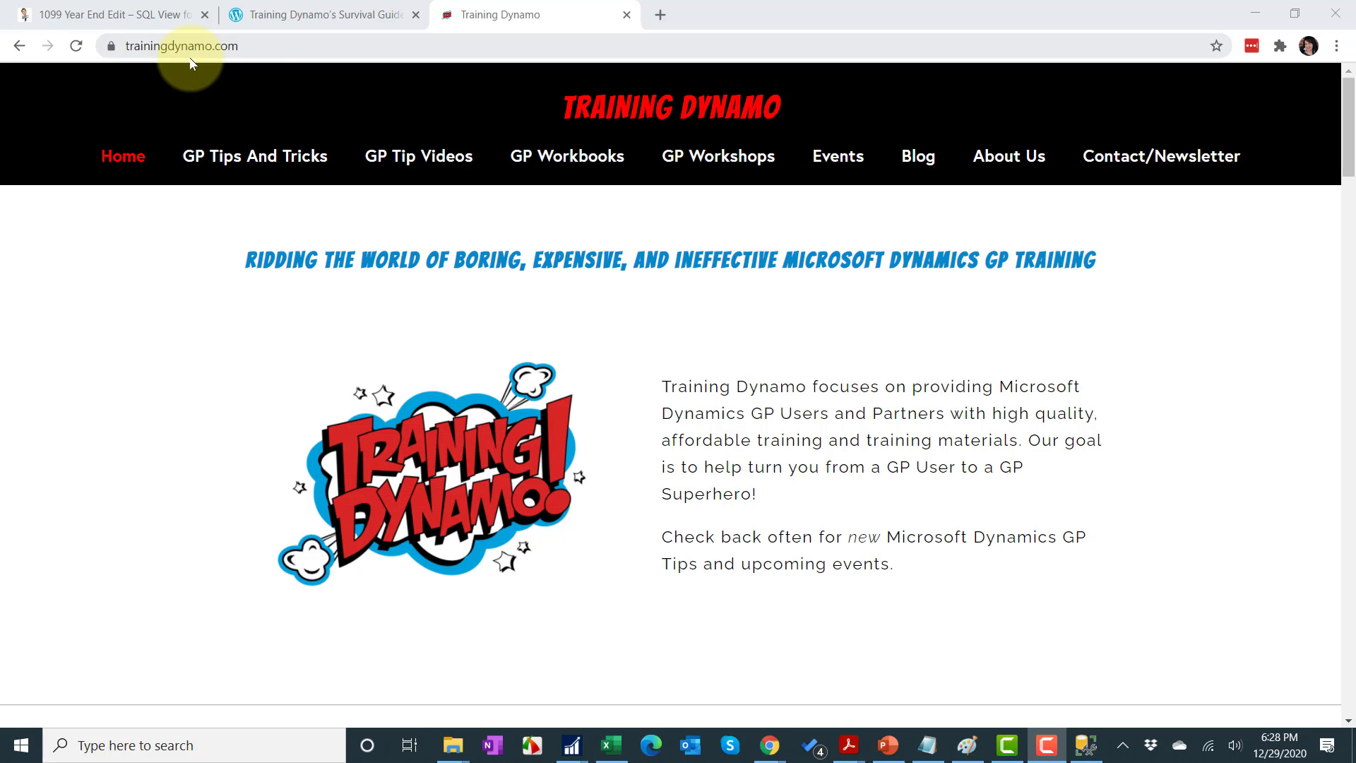
Open the GP Tip Videos section of the Training Dynamo site and browse the SQL view and SmartList videos.
left_click(423, 161)
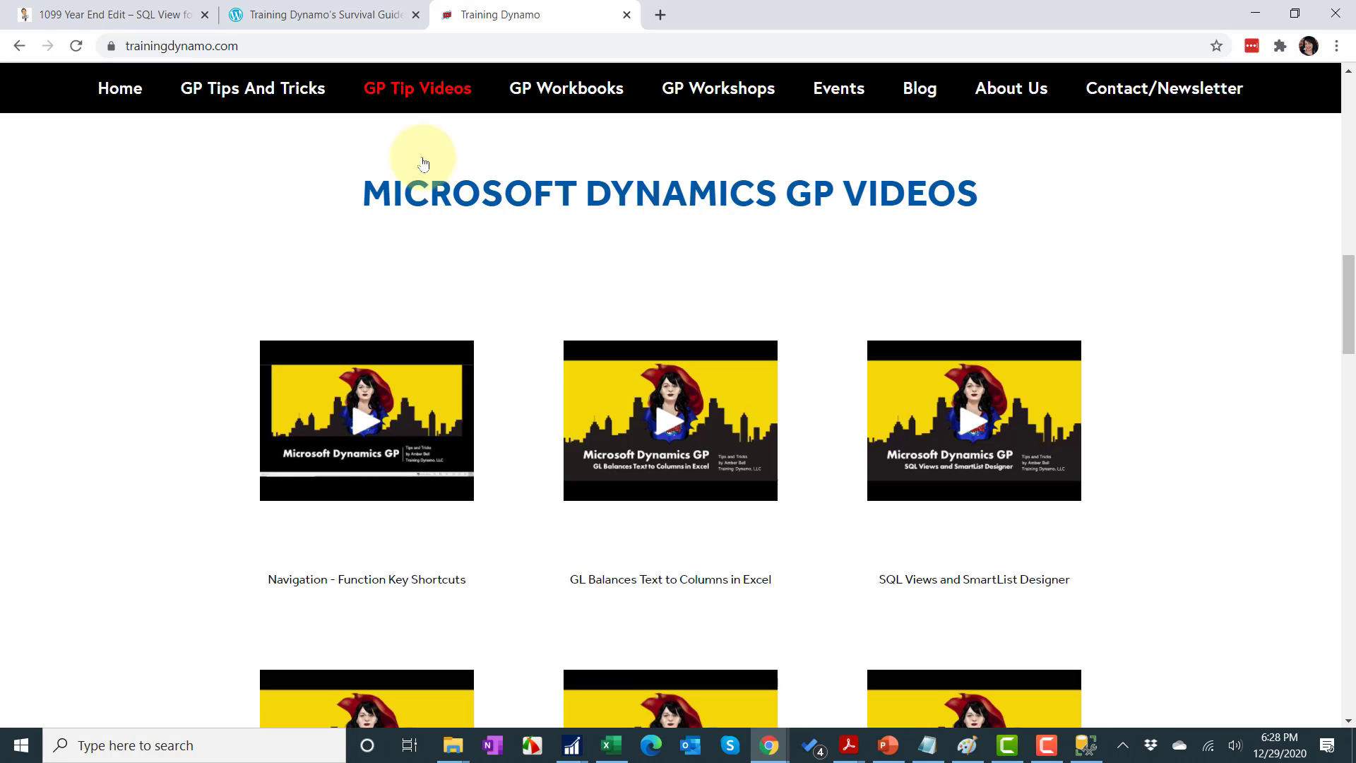
scroll(423, 162, "down", 3)
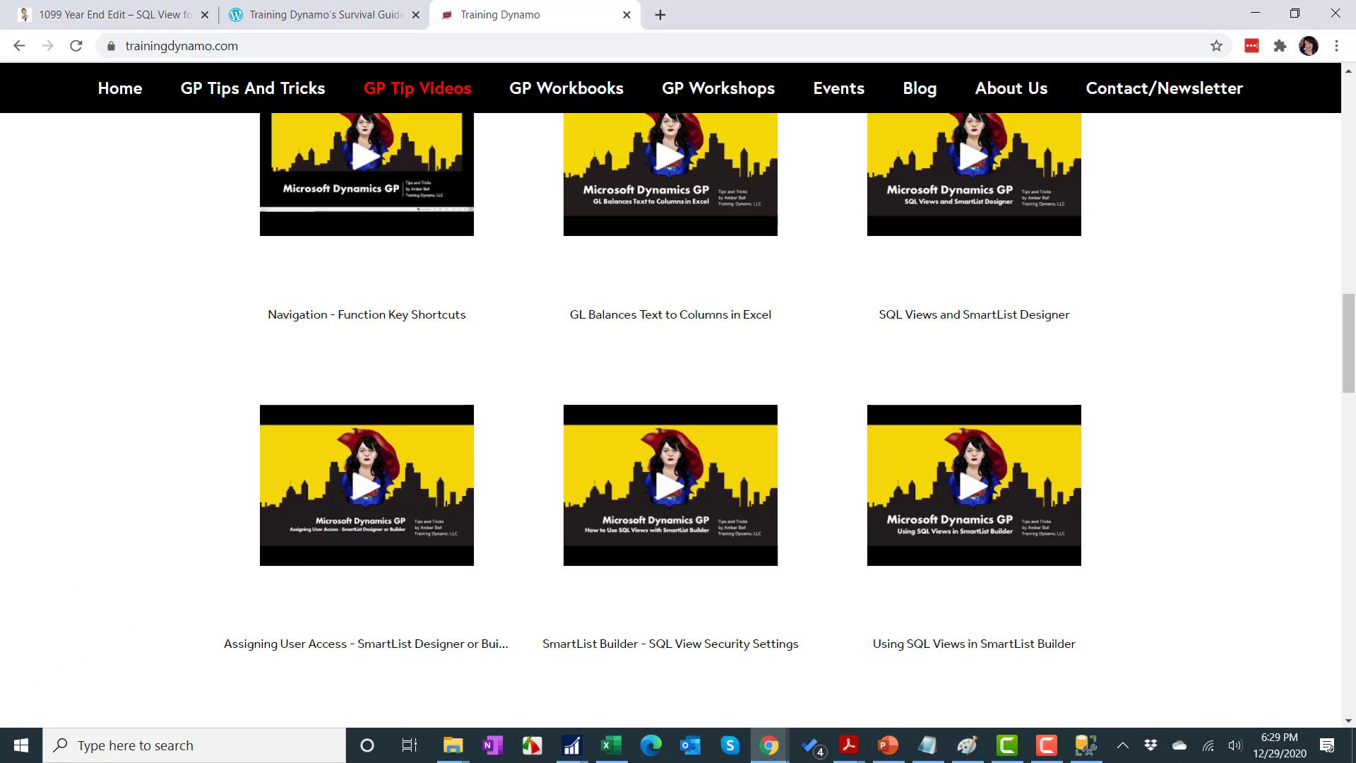
Return to the survival guide page and review its sections from 1099 Deadlines back up to the SmartList report example.
key("ctrl+shift+Tab")
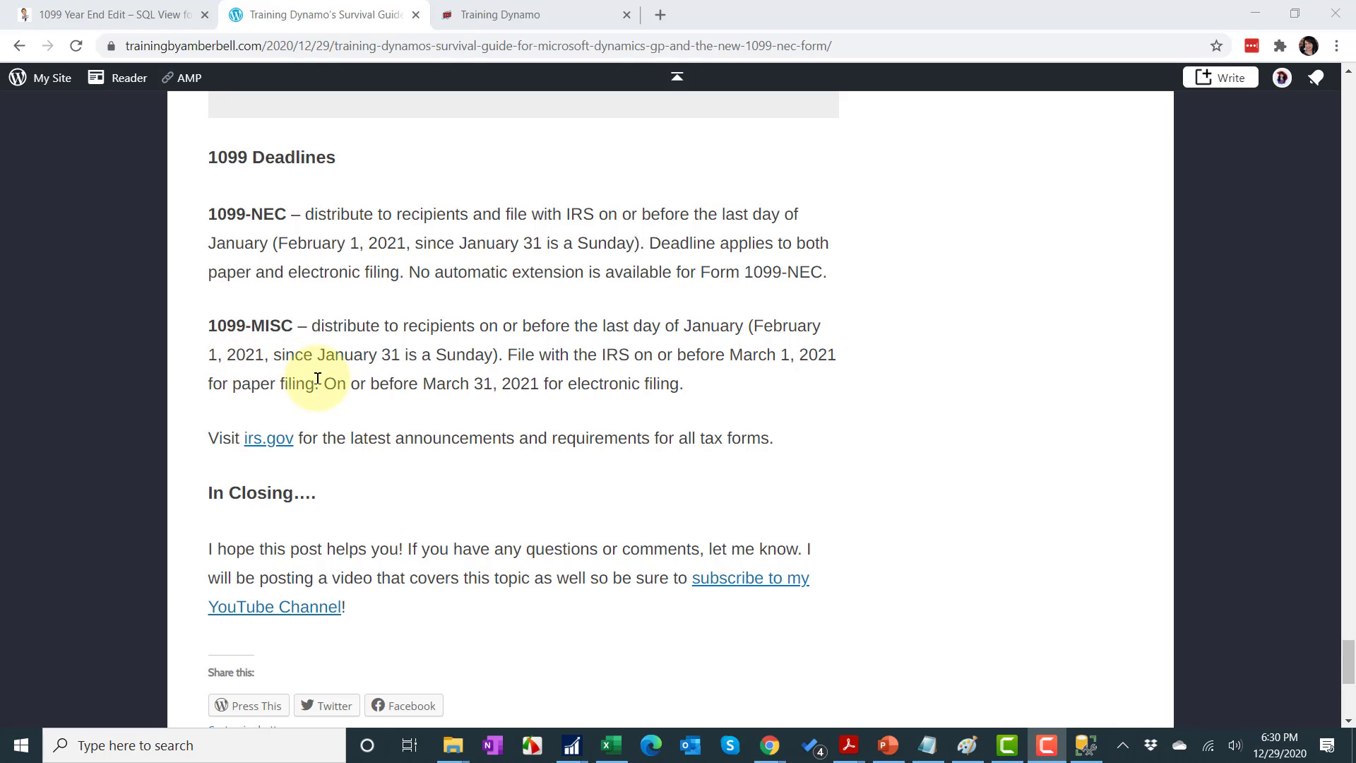
scroll(318, 378, "up", 20)
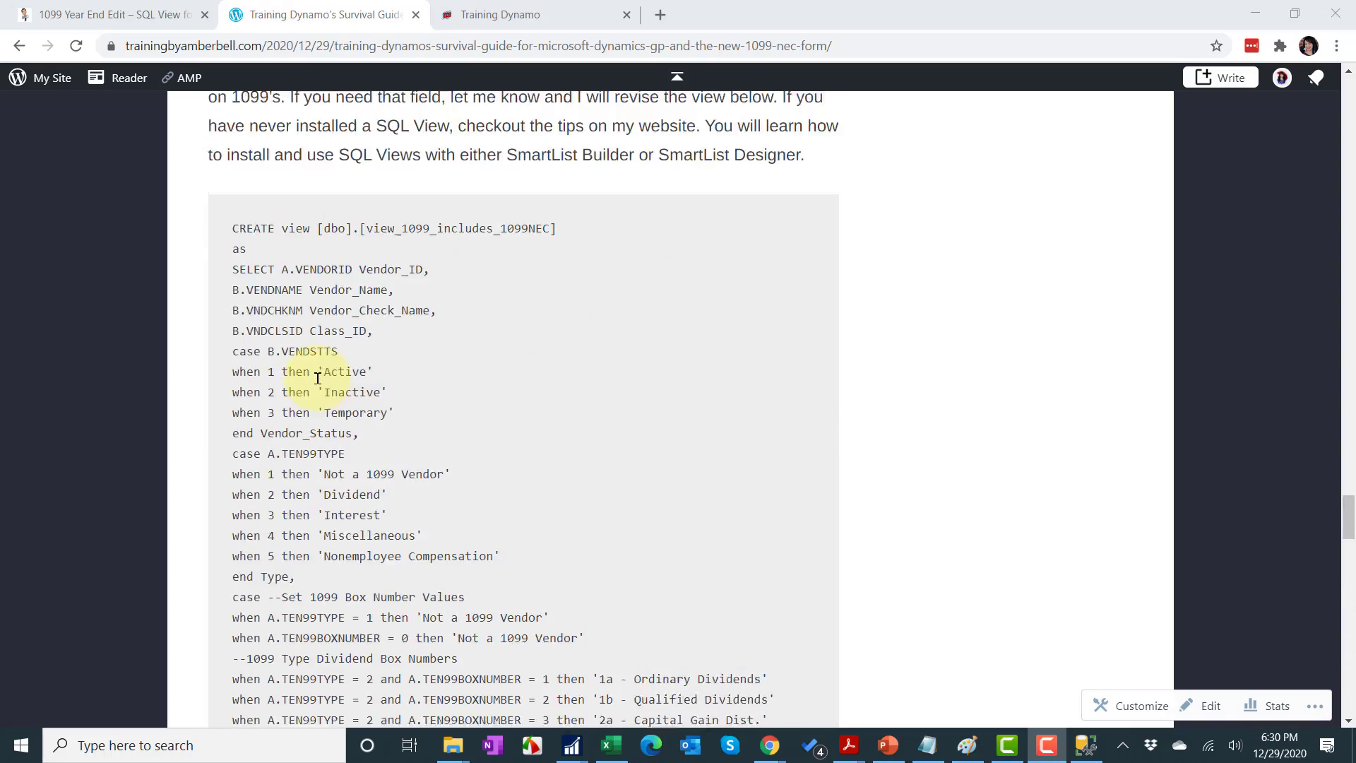
scroll(317, 379, "up", 10)
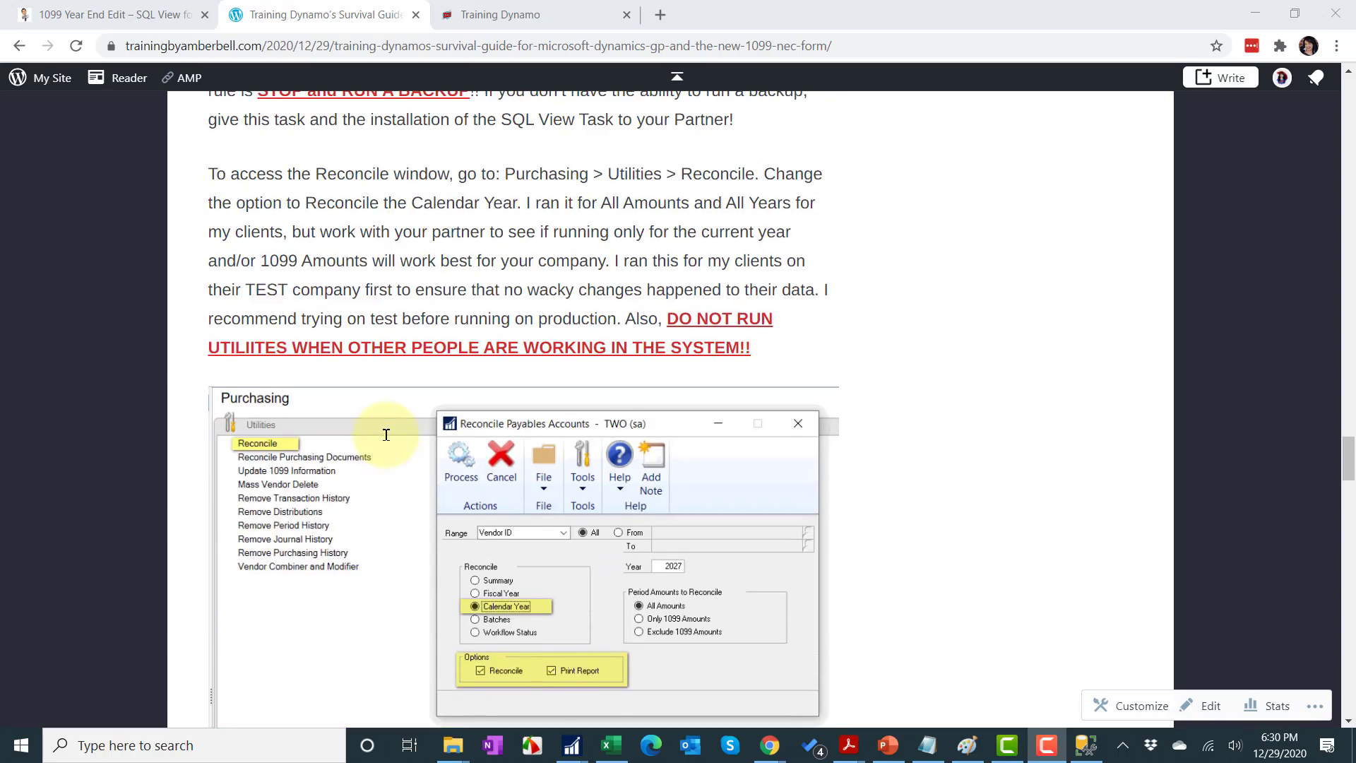
scroll(386, 434, "up", 1)
scroll(249, 353, "up", 10)
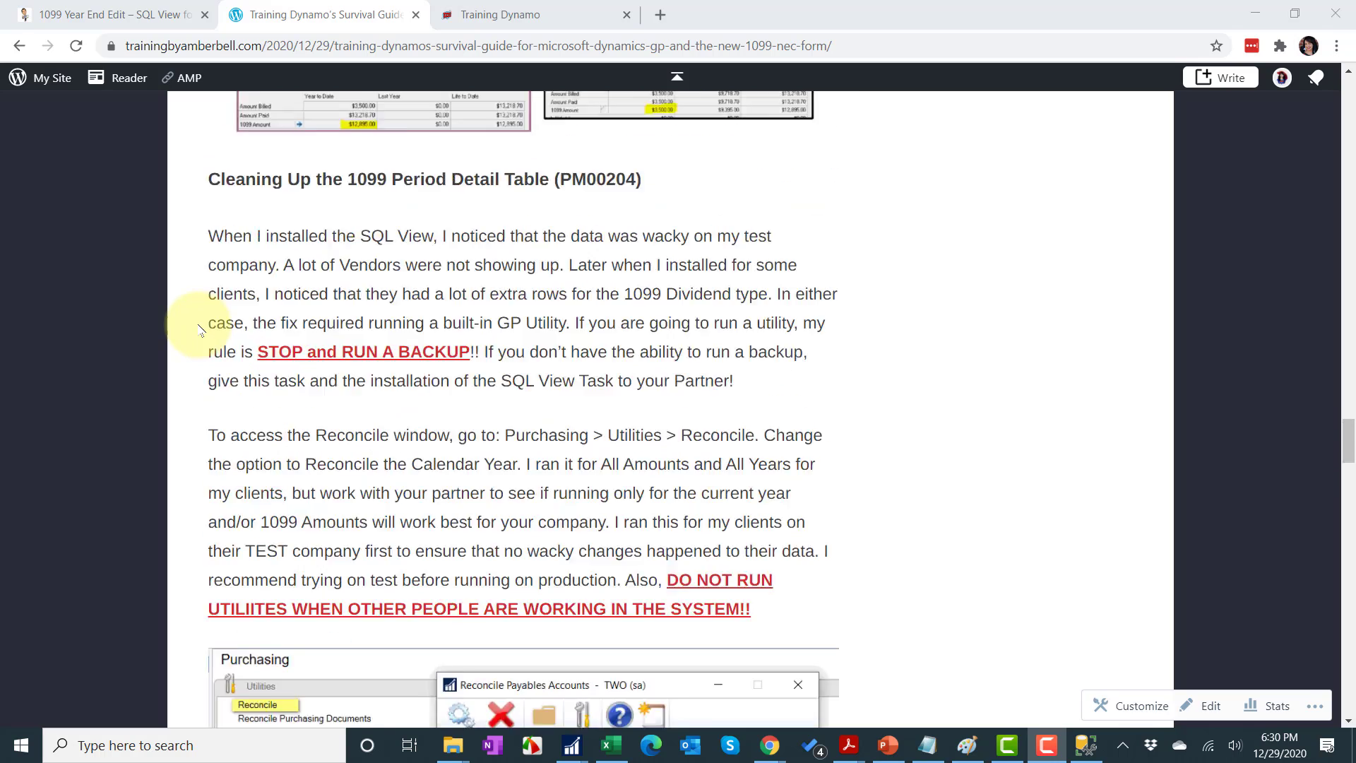
scroll(353, 367, "up", 6)
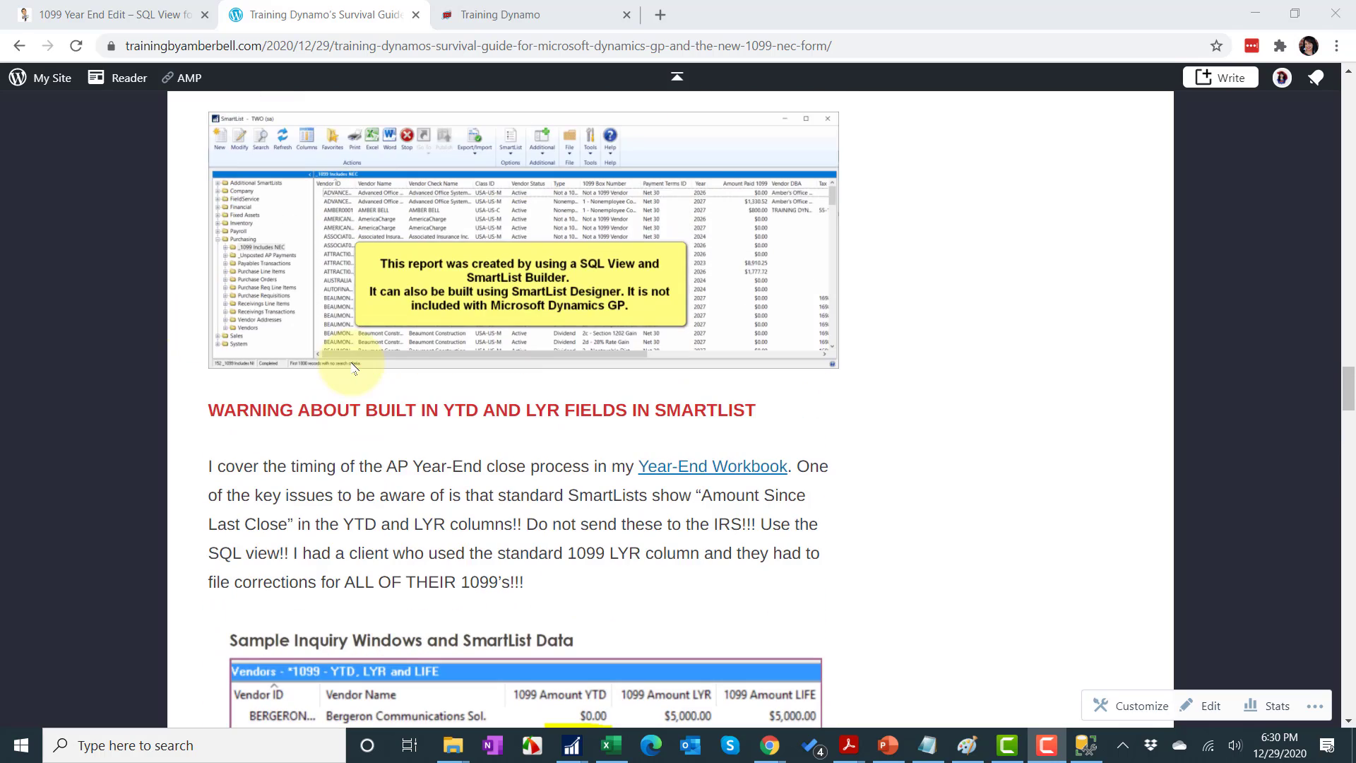